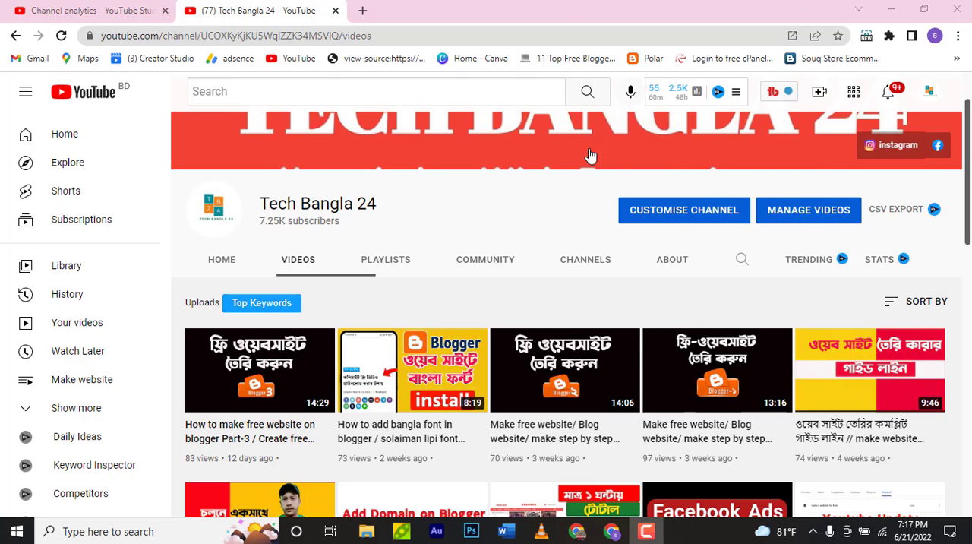
Switch to the Govt Job news blog and examine its homepage from the header down to the footer sections
click(585, 532)
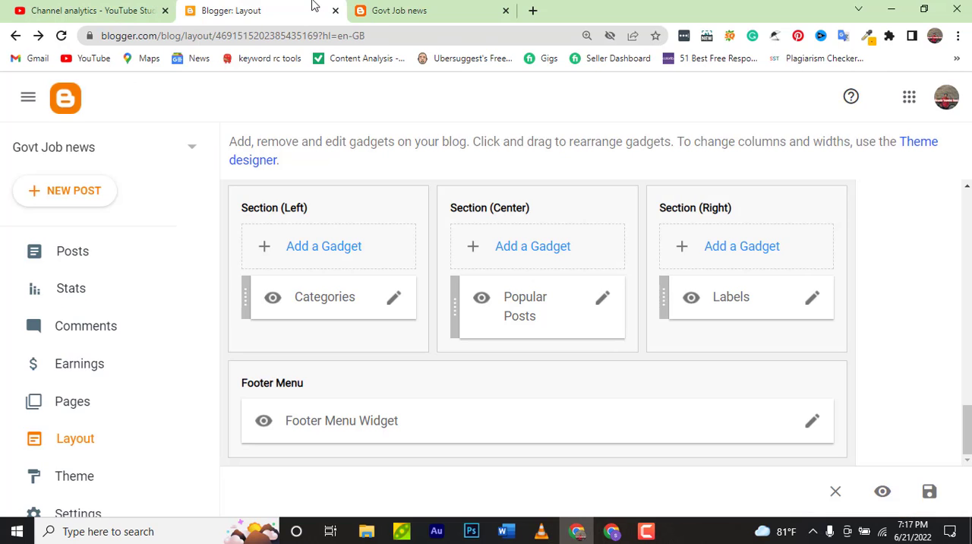
click(412, 10)
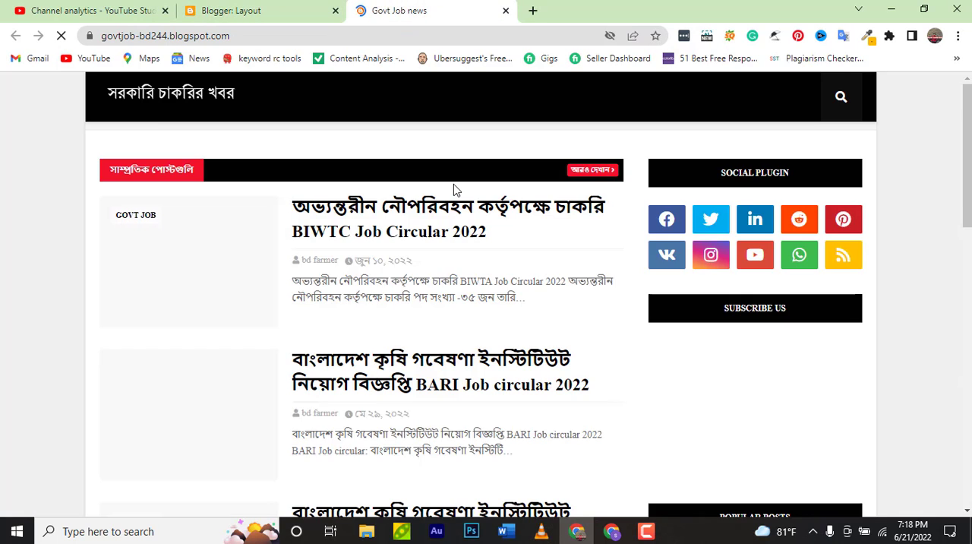
scroll(454, 183, down, 12)
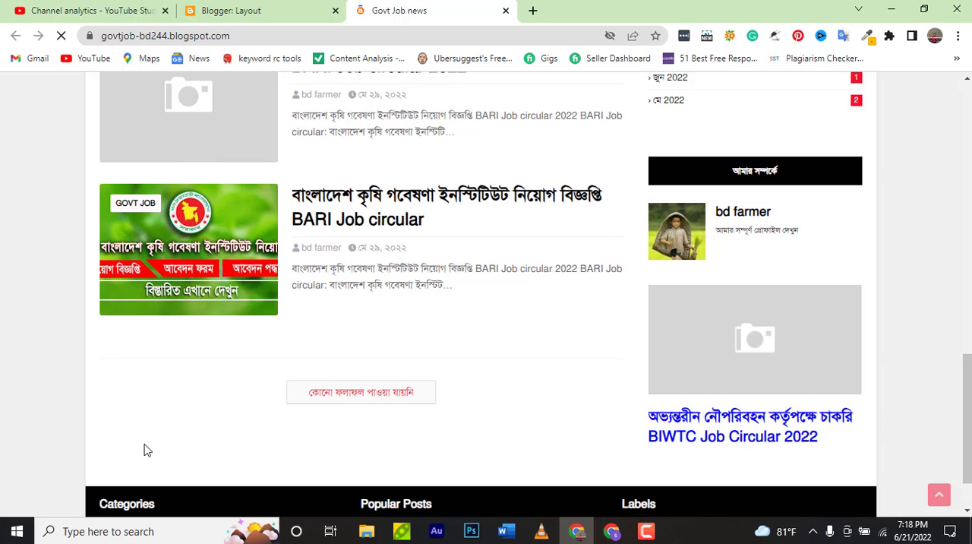
scroll(420, 354, up, 5)
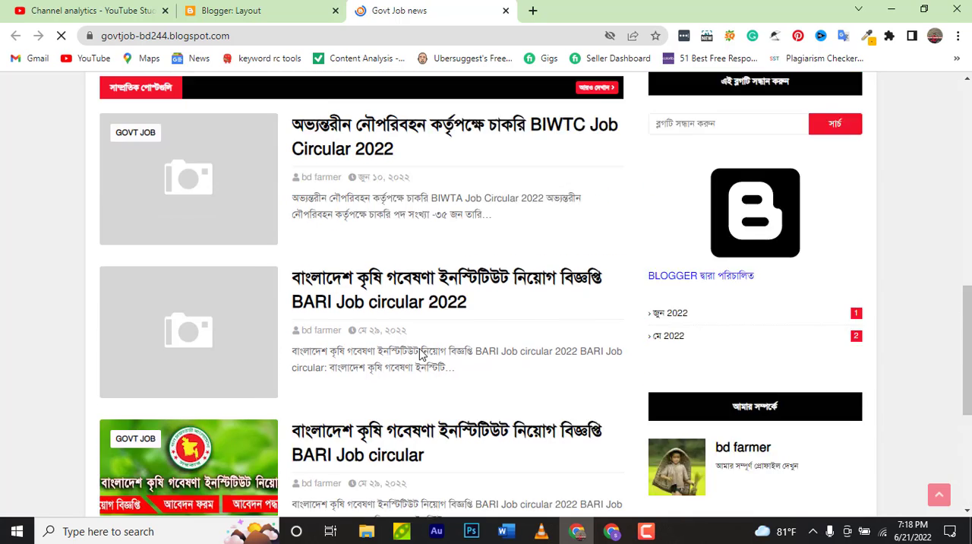
scroll(421, 354, up, 1)
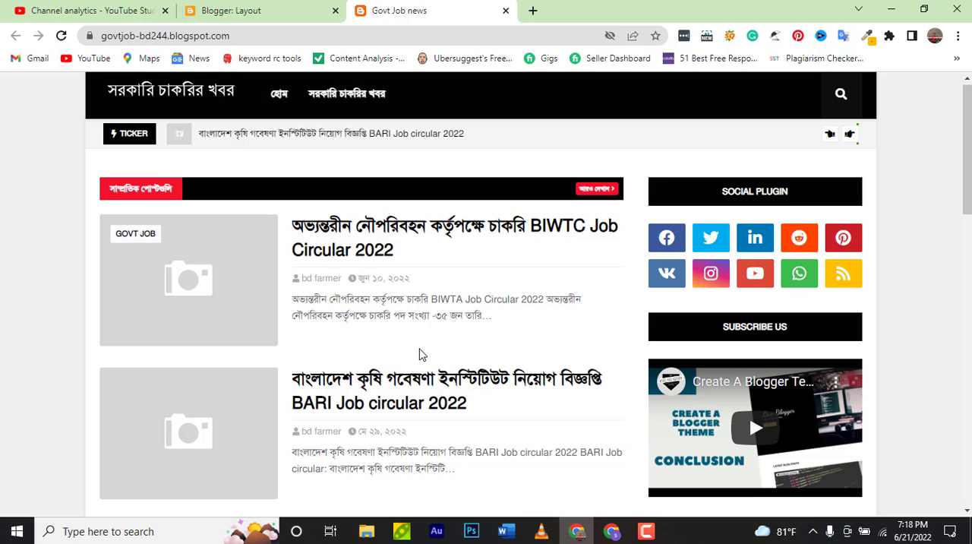
scroll(423, 355, down, 3)
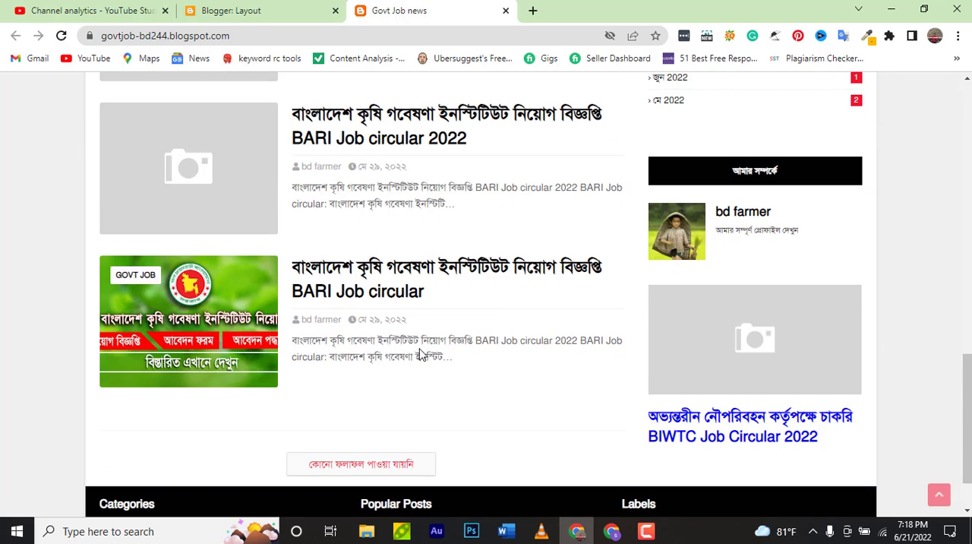
scroll(150, 456, down, 1)
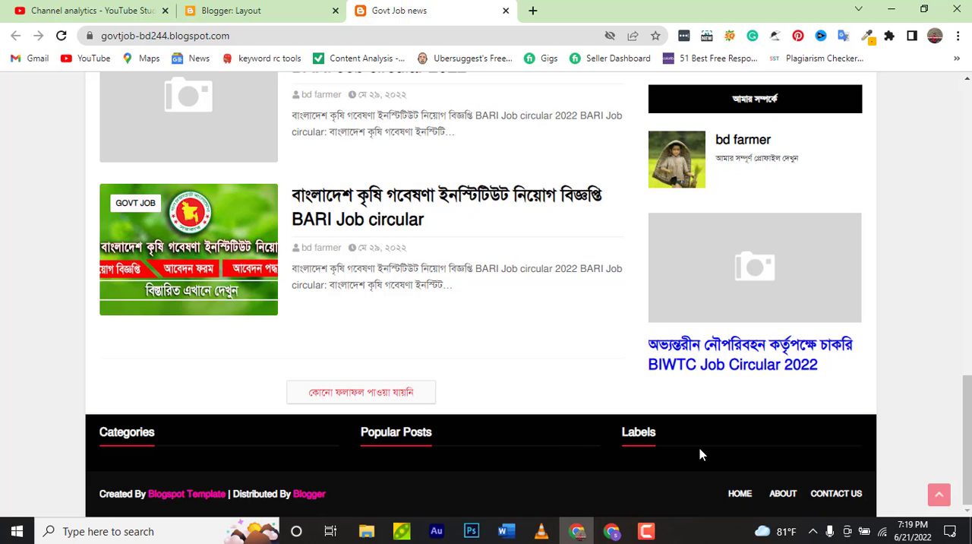
Open the Categories gadget in the left footer section of the Blogger layout for editing
click(303, 16)
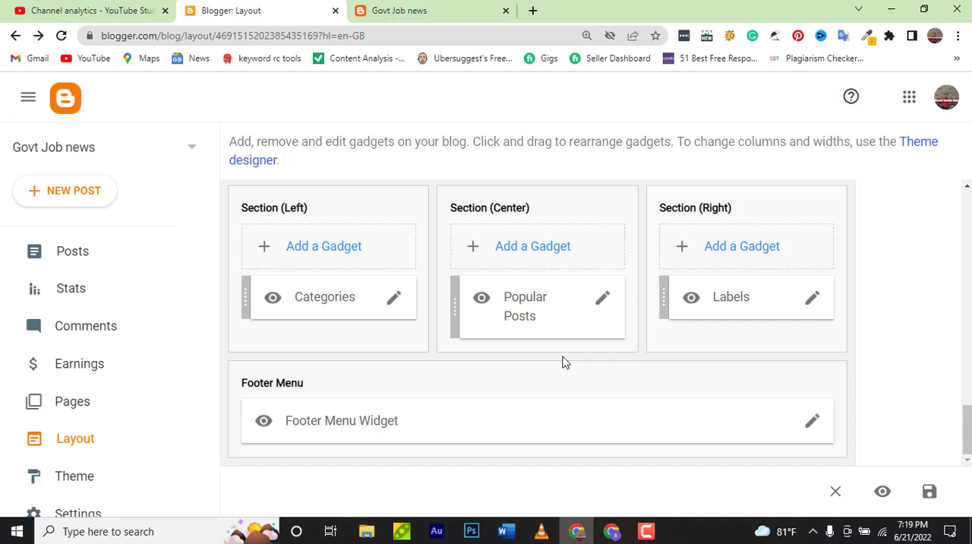
scroll(565, 363, up, 6)
scroll(565, 363, down, 6)
scroll(565, 363, up, 8)
scroll(566, 363, down, 7)
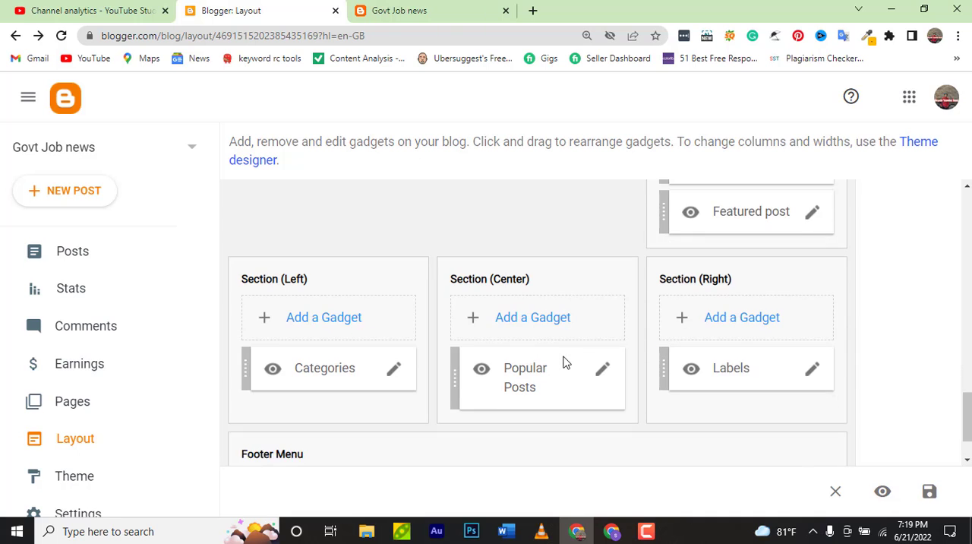
scroll(566, 363, down, 1)
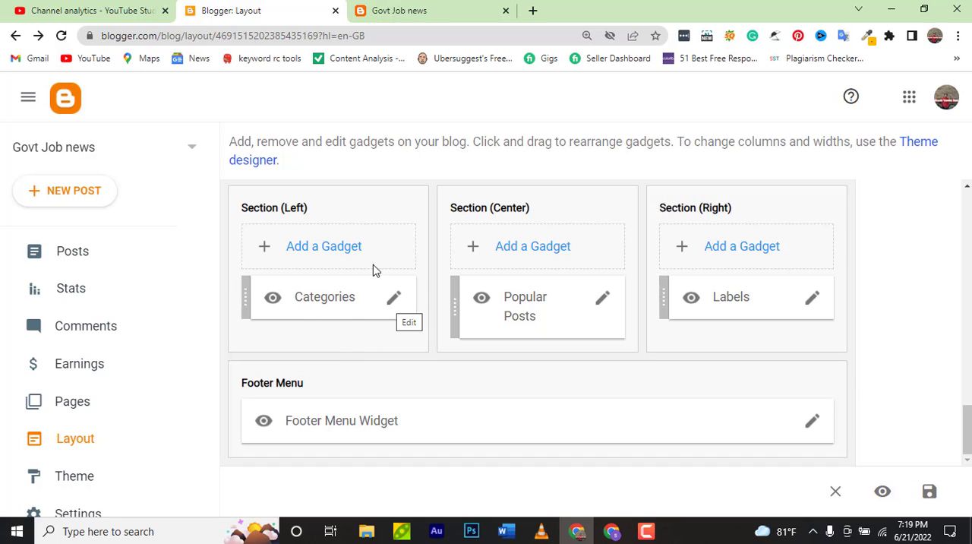
click(397, 303)
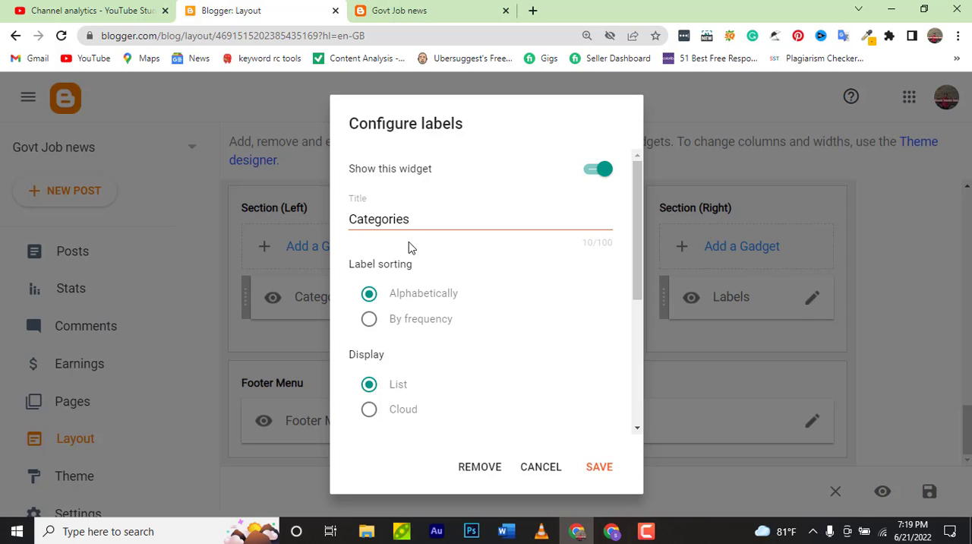
Keep the Categories gadget shown, set it to display all labels, and save it
click(600, 170)
click(601, 172)
scroll(485, 354, down, 1)
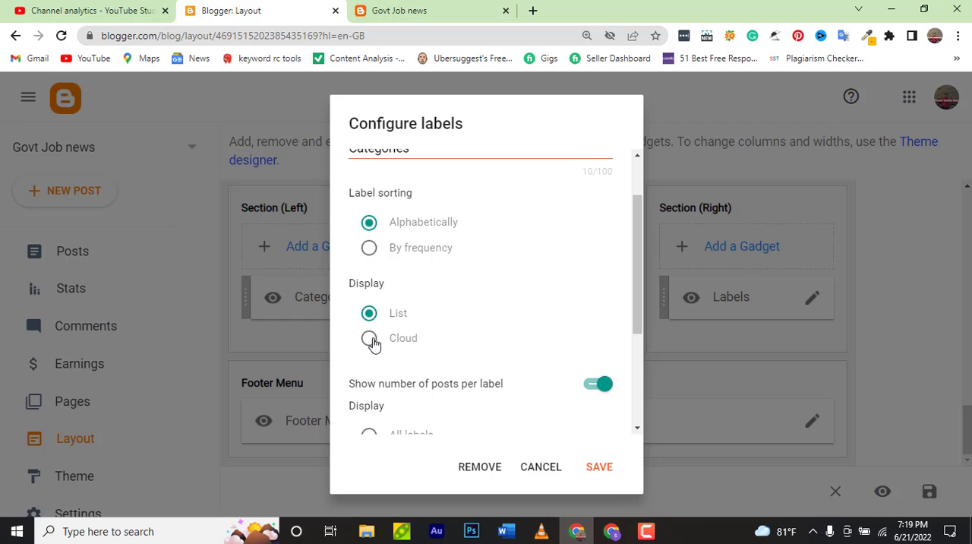
scroll(373, 344, down, 1)
scroll(447, 357, down, 2)
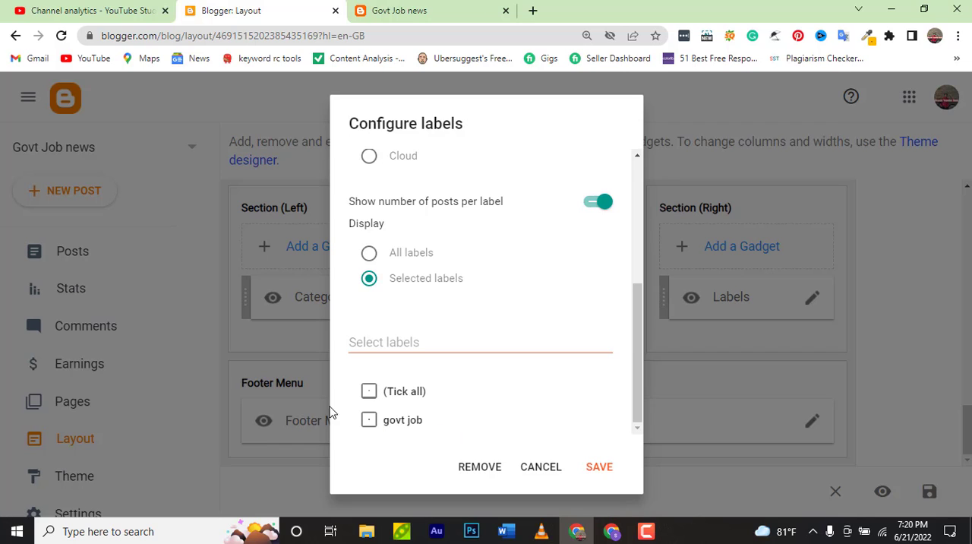
click(369, 429)
click(369, 429)
click(370, 255)
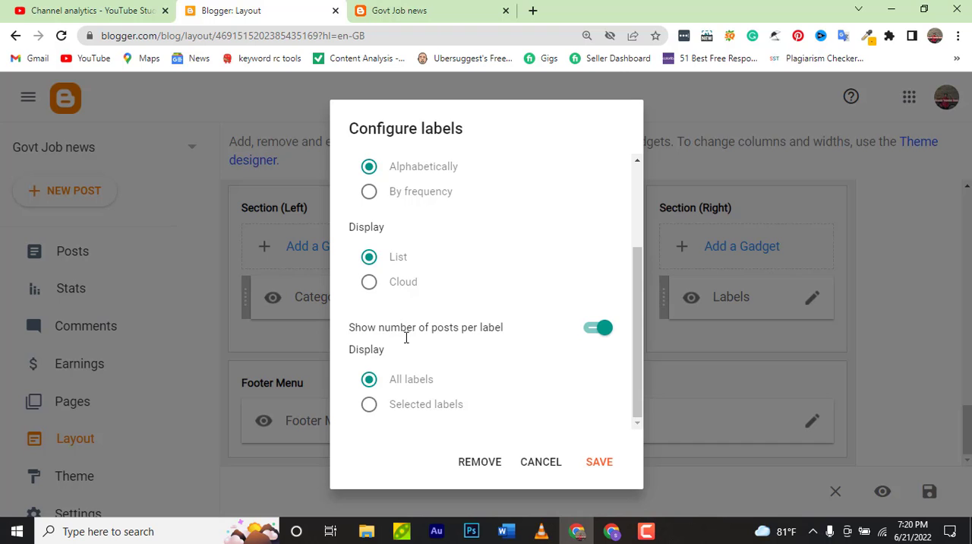
click(604, 462)
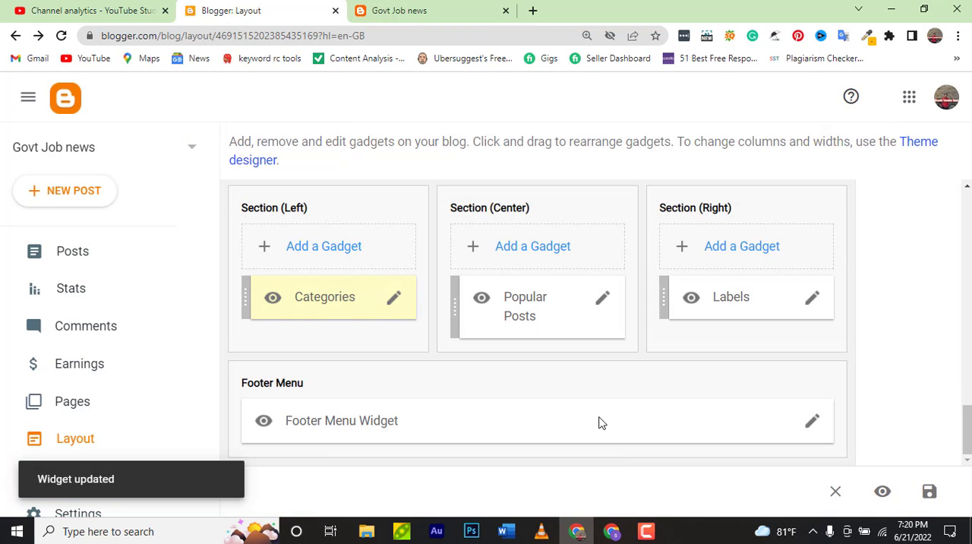
Reload the live blog and check the Categories section in its footer
click(451, 21)
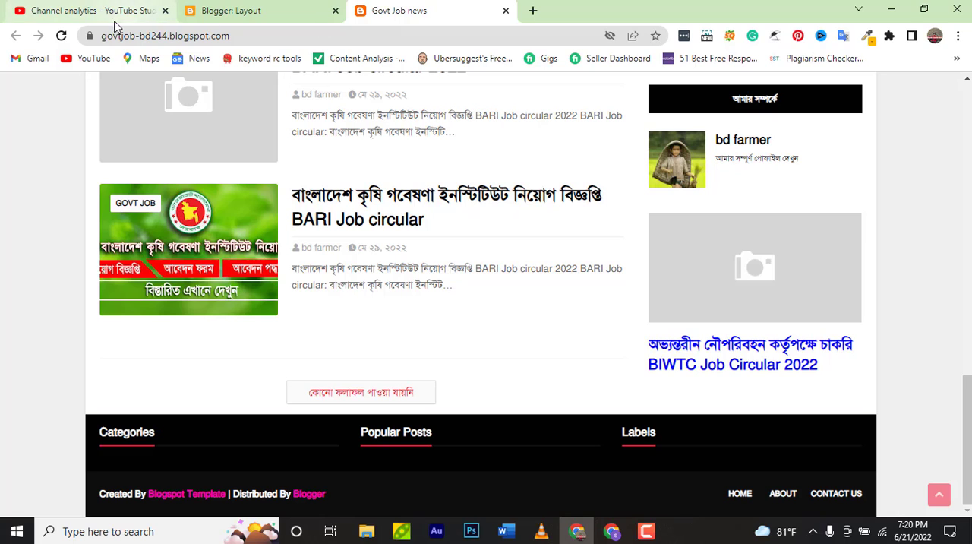
click(64, 38)
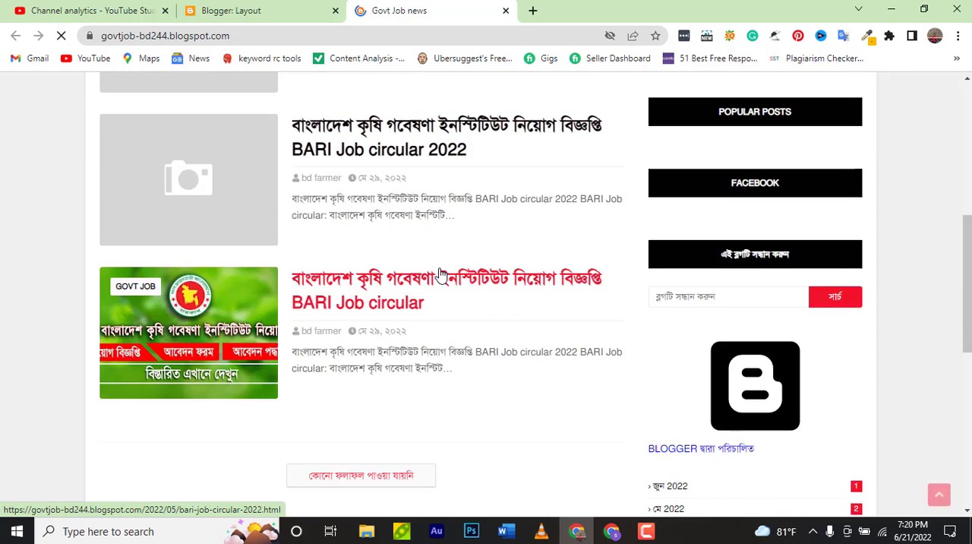
scroll(441, 275, down, 6)
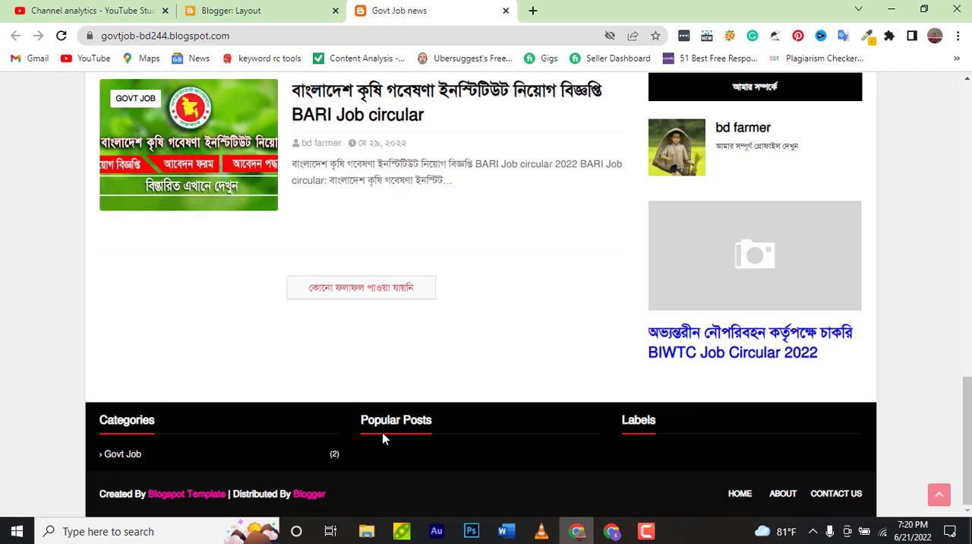
Edit the Popular Posts gadget in the center footer section and set its most viewed period to All time
click(266, 8)
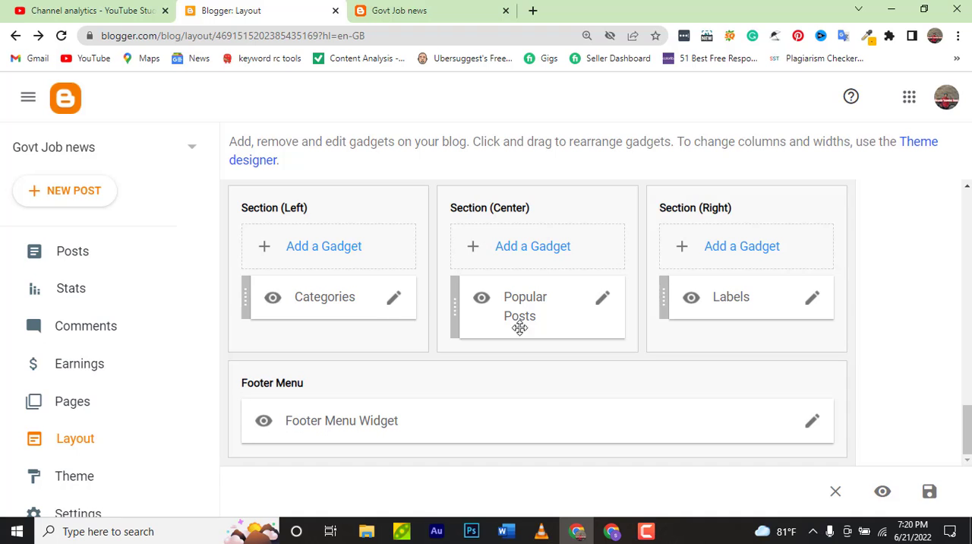
click(601, 301)
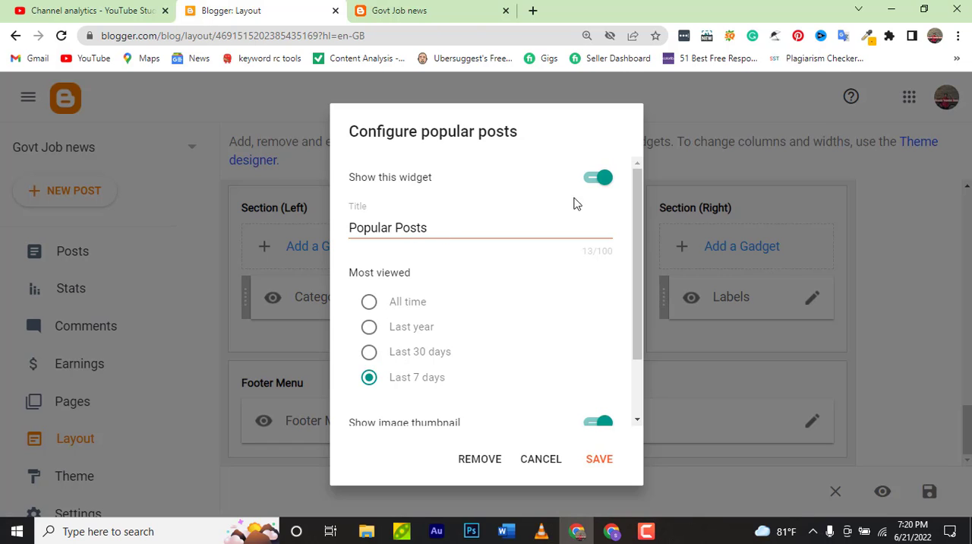
click(600, 183)
click(601, 182)
click(369, 303)
Keep image thumbnails and snippets on for Popular Posts, set the maximum number of shown posts to 4, and save
scroll(467, 320, down, 1)
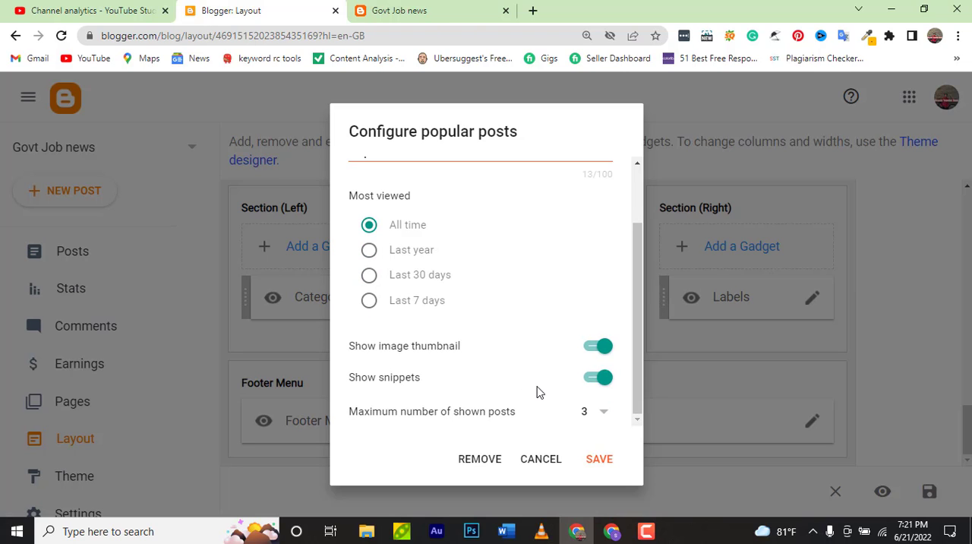
click(600, 347)
click(593, 380)
click(602, 352)
click(601, 378)
click(601, 412)
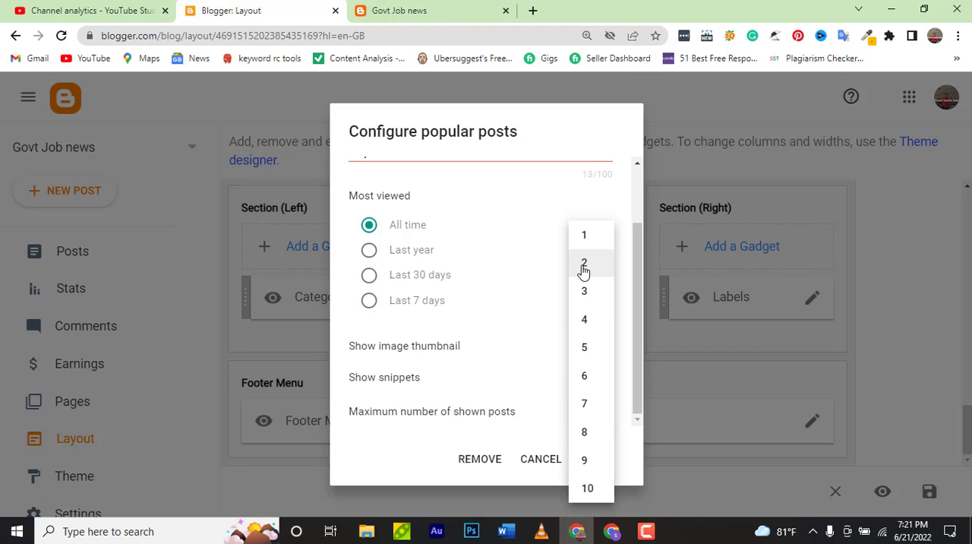
click(584, 319)
click(597, 462)
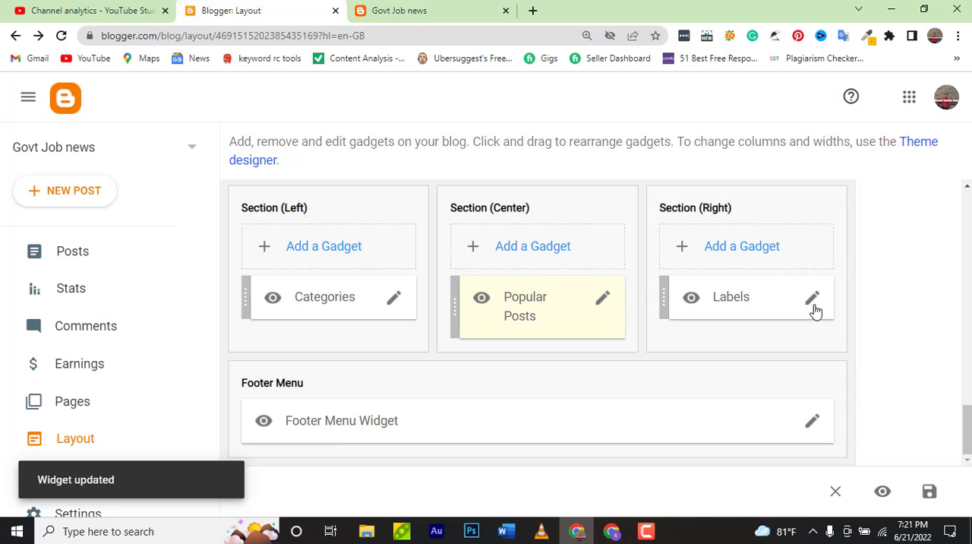
Set the Labels gadget in the right footer section to display all labels and save it
click(814, 307)
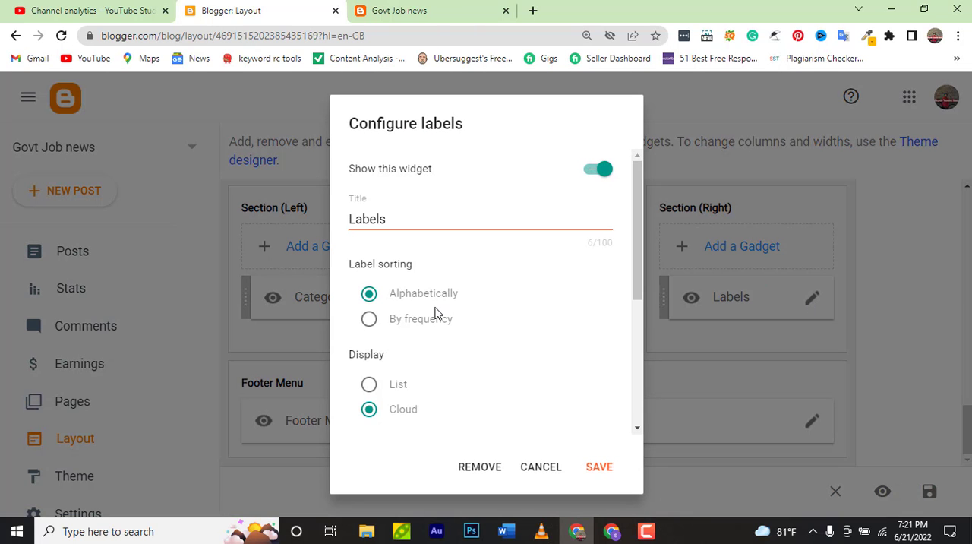
scroll(437, 314, down, 2)
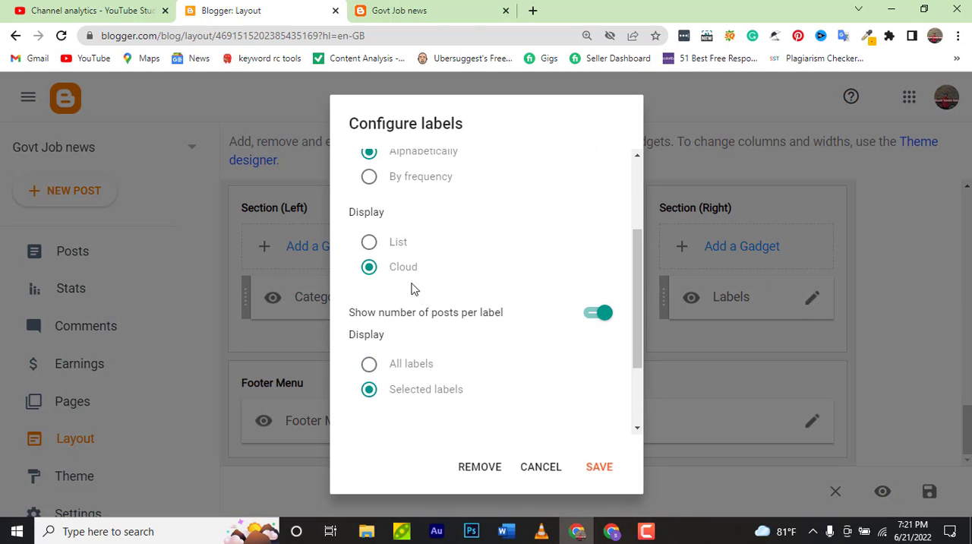
scroll(413, 311, down, 2)
click(370, 254)
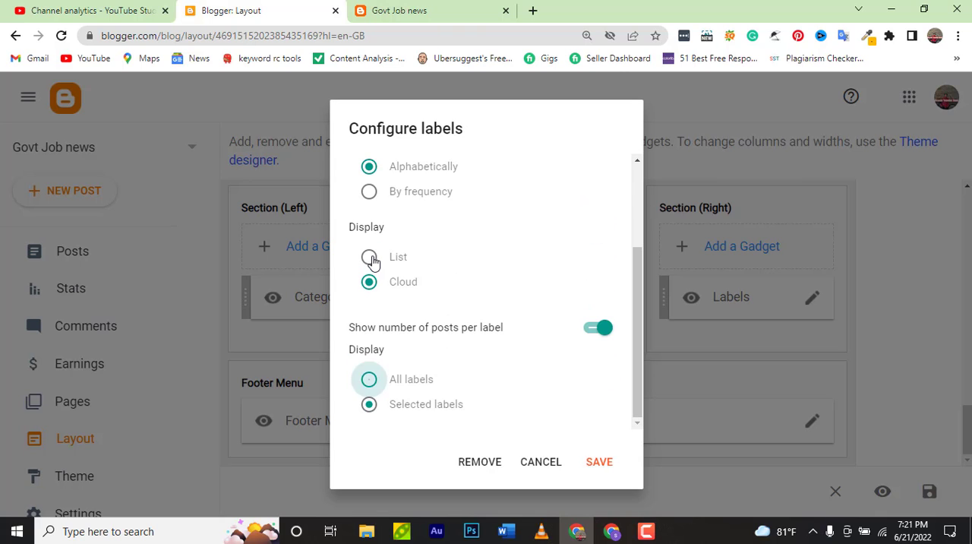
click(596, 461)
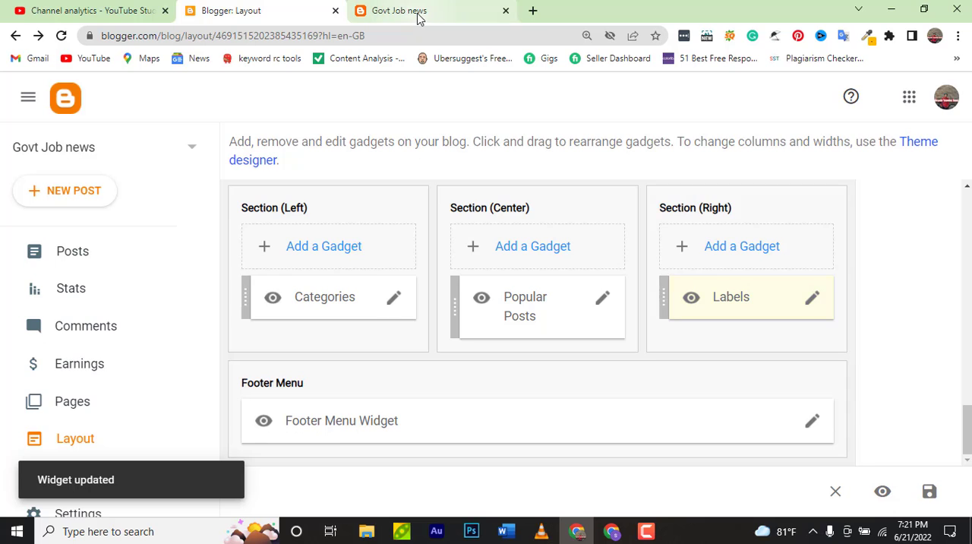
Reload the live blog and check the Categories, Popular Posts and Labels sections in its footer
click(417, 14)
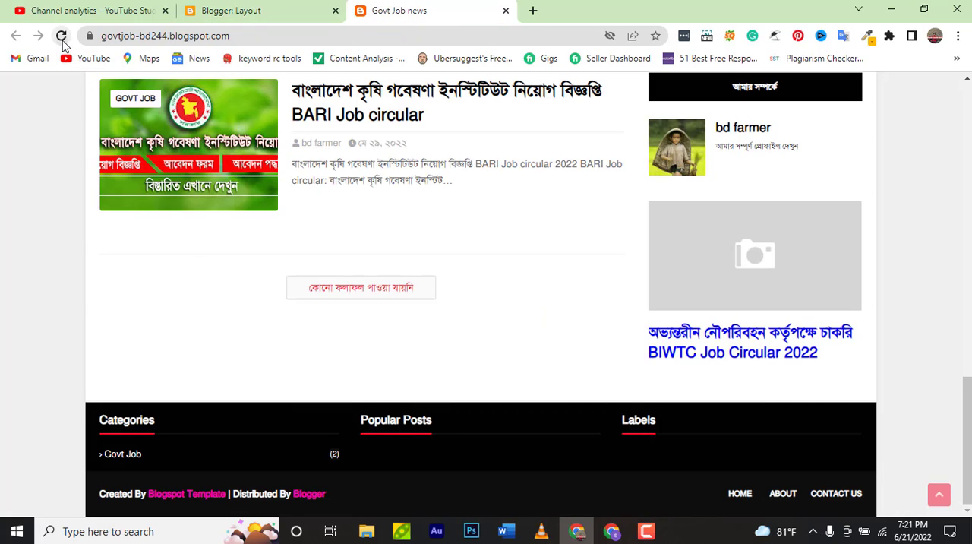
click(61, 36)
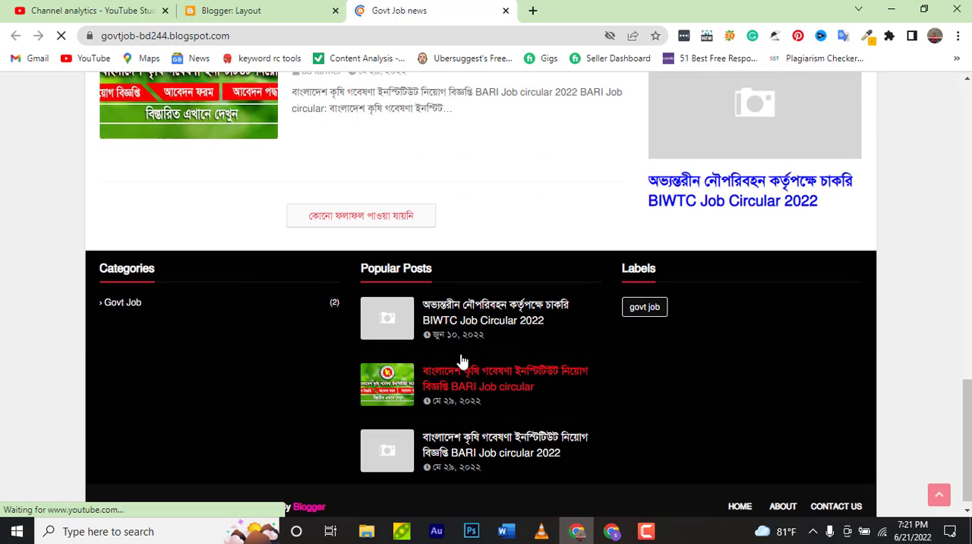
scroll(453, 391, down, 1)
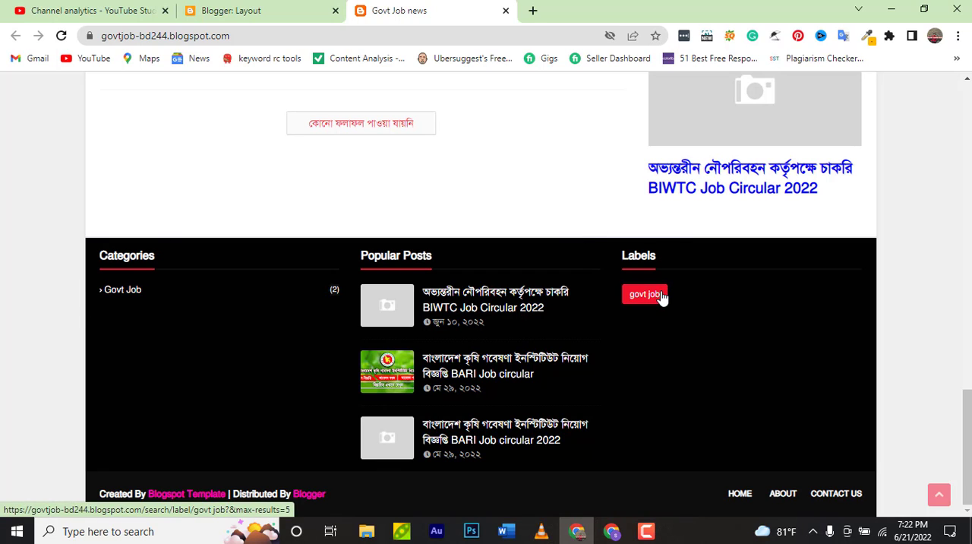
Test the footer's Govt Job category link and govt job label link, and return to the Blogger layout page
click(112, 294)
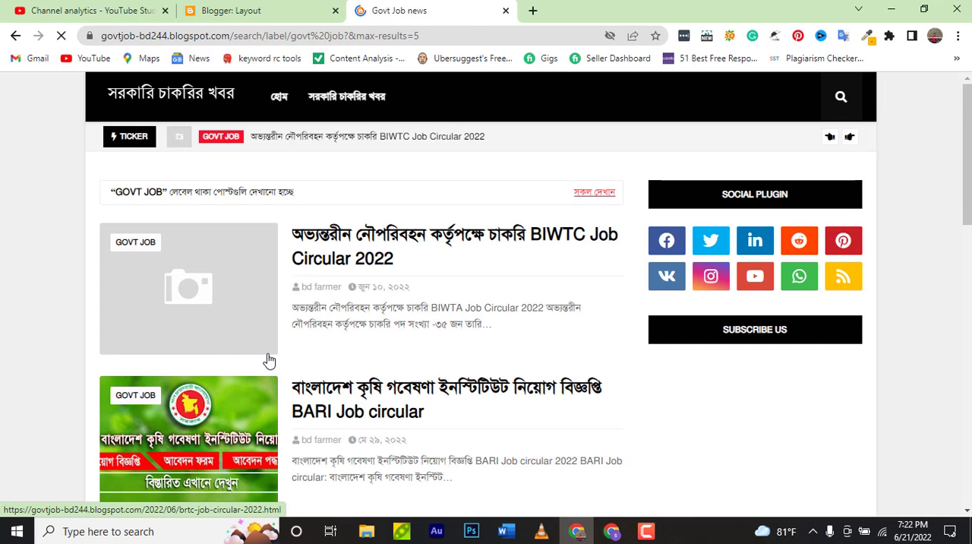
scroll(259, 357, down, 5)
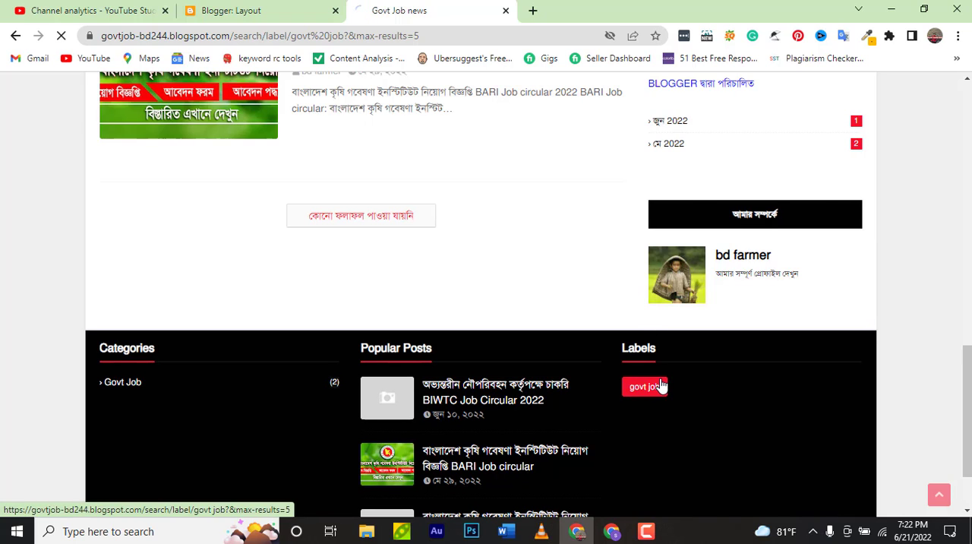
click(659, 386)
scroll(544, 403, down, 4)
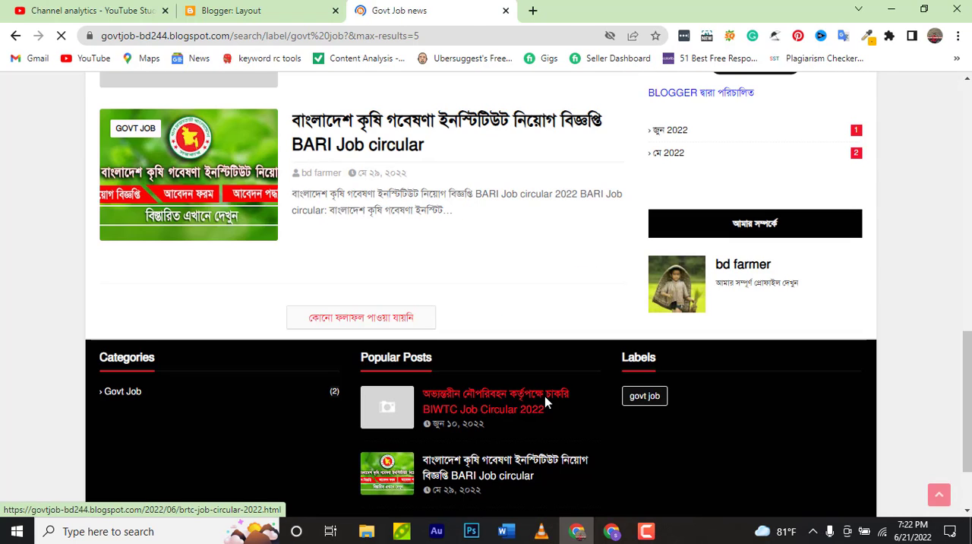
scroll(545, 397, down, 2)
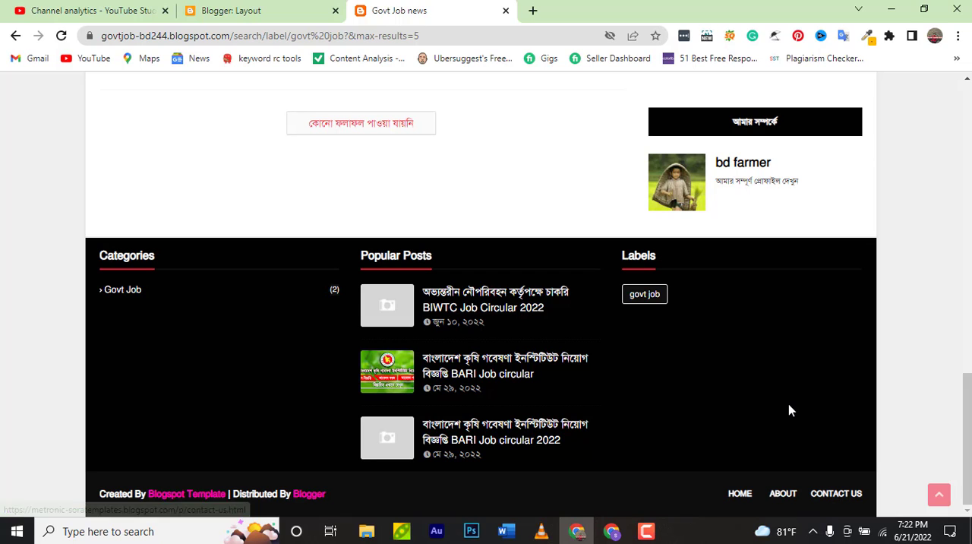
click(256, 11)
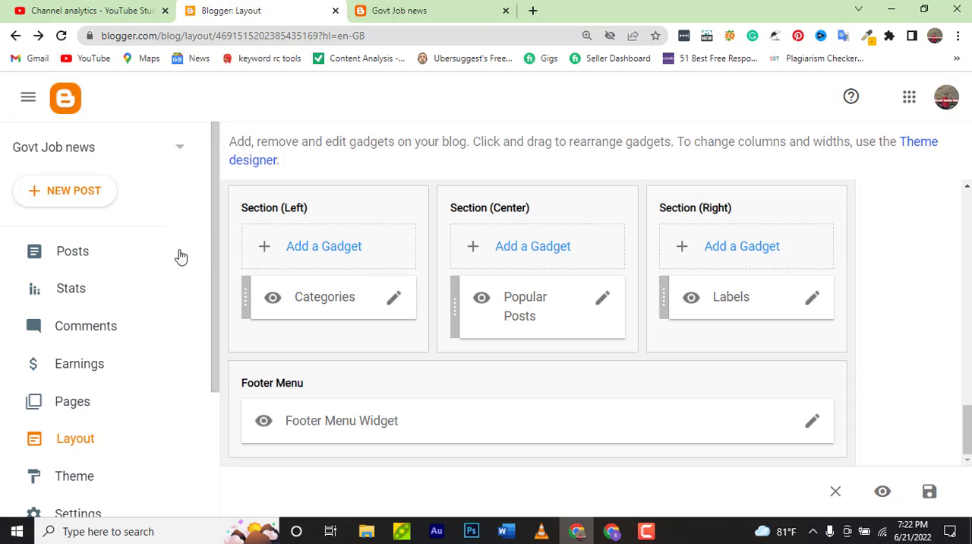
Open the blog's Pages section and check the About and Contact Us links in the live blog's footer menu
scroll(147, 276, down, 1)
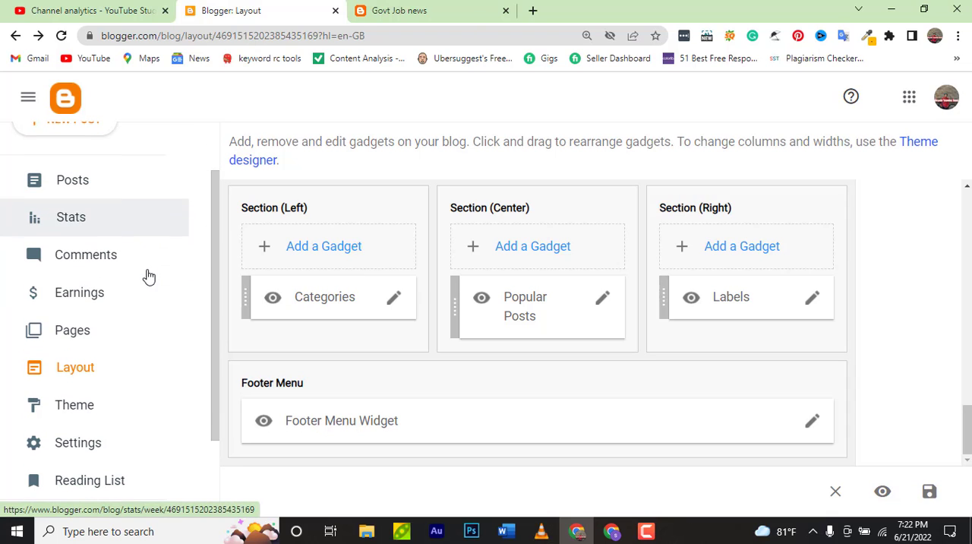
click(139, 327)
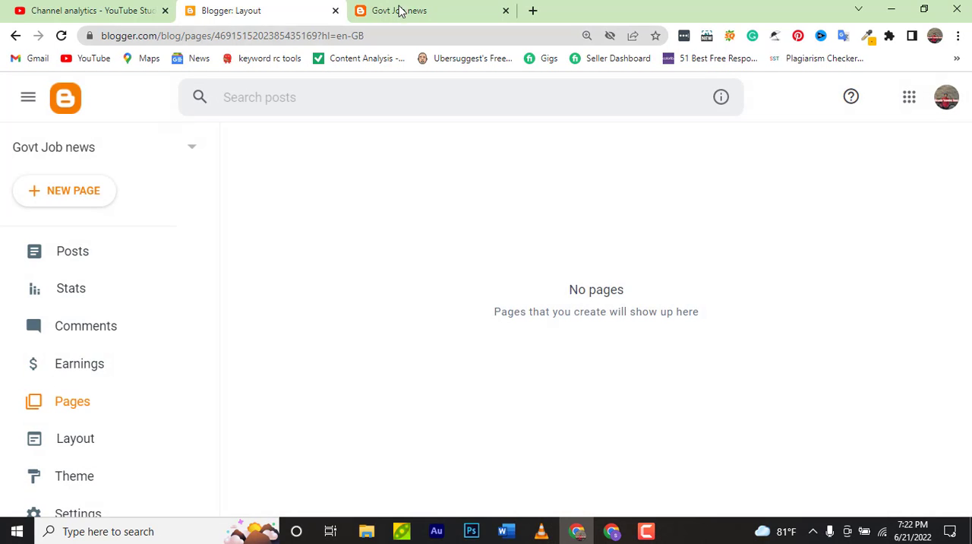
click(402, 10)
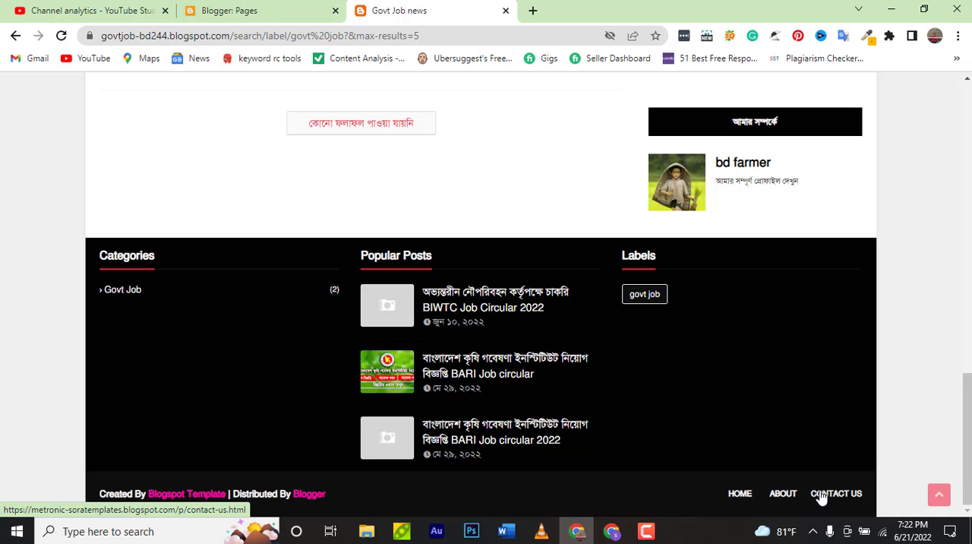
click(213, 10)
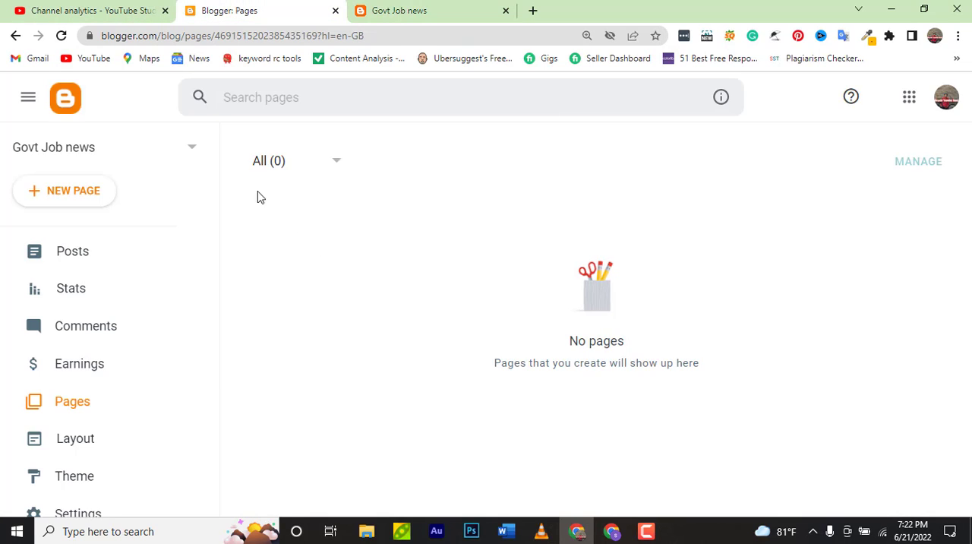
Create a new page titled "About" with the placeholder text "hhhh" and publish it
click(65, 196)
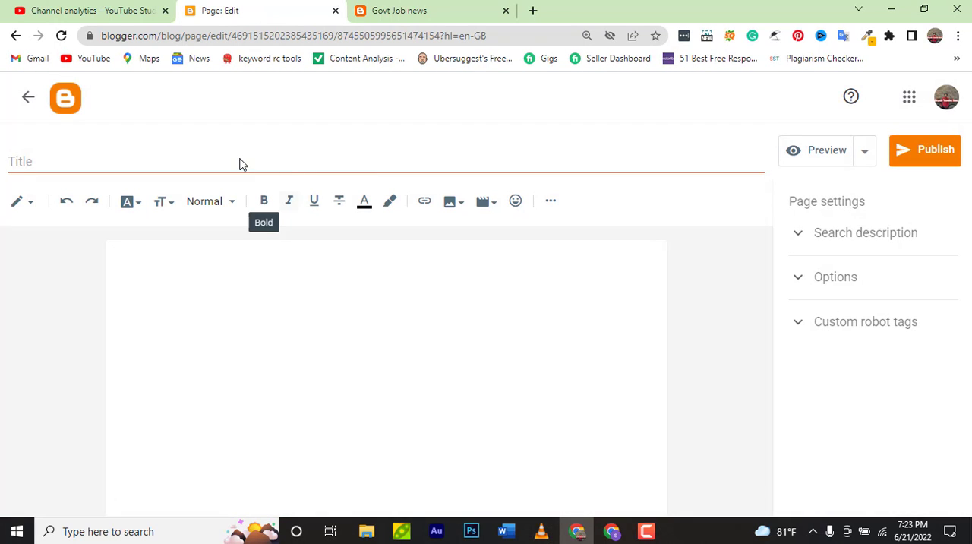
click(241, 160)
text(About)
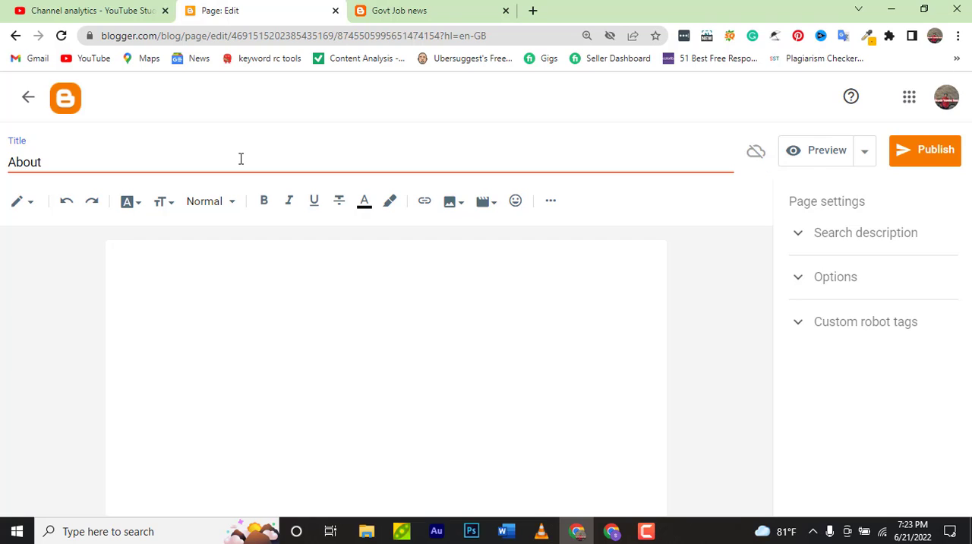
click(257, 280)
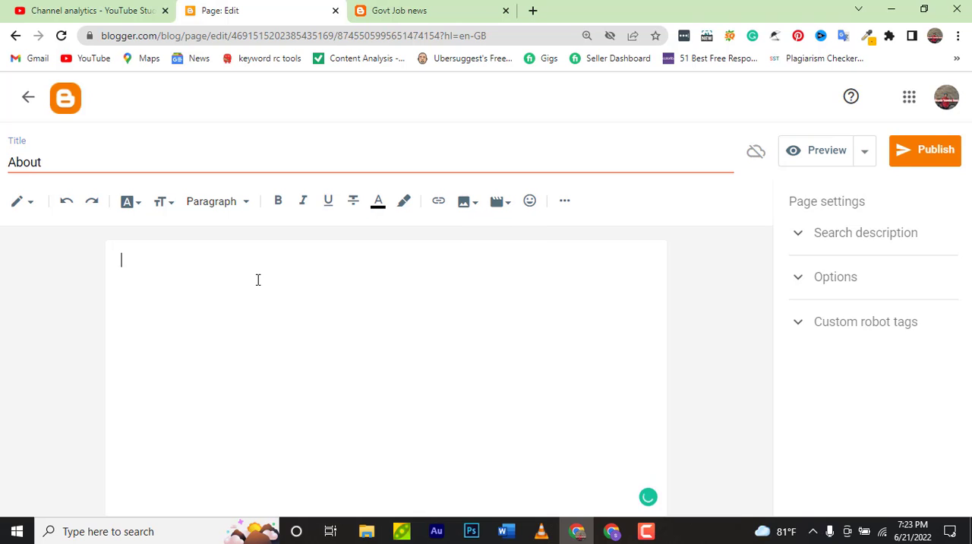
text(hhhh)
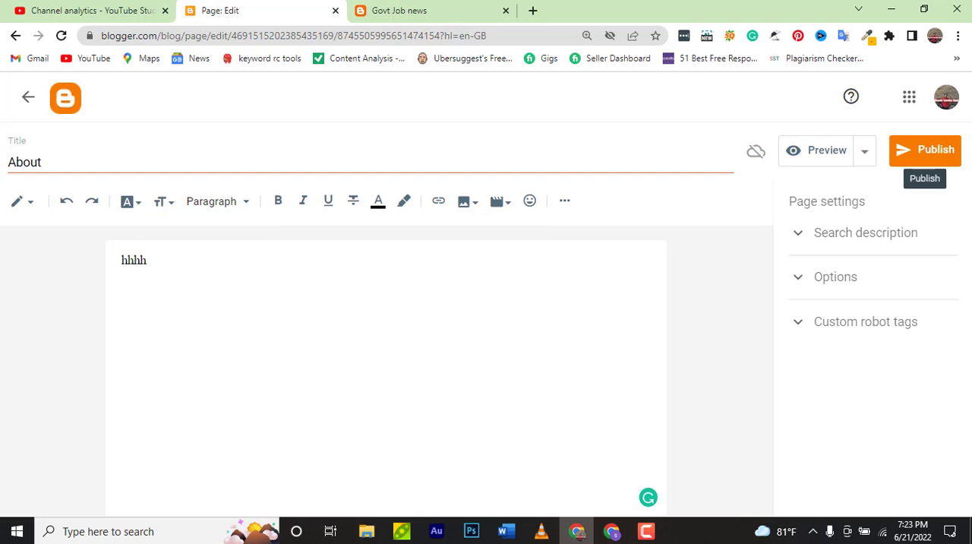
click(946, 152)
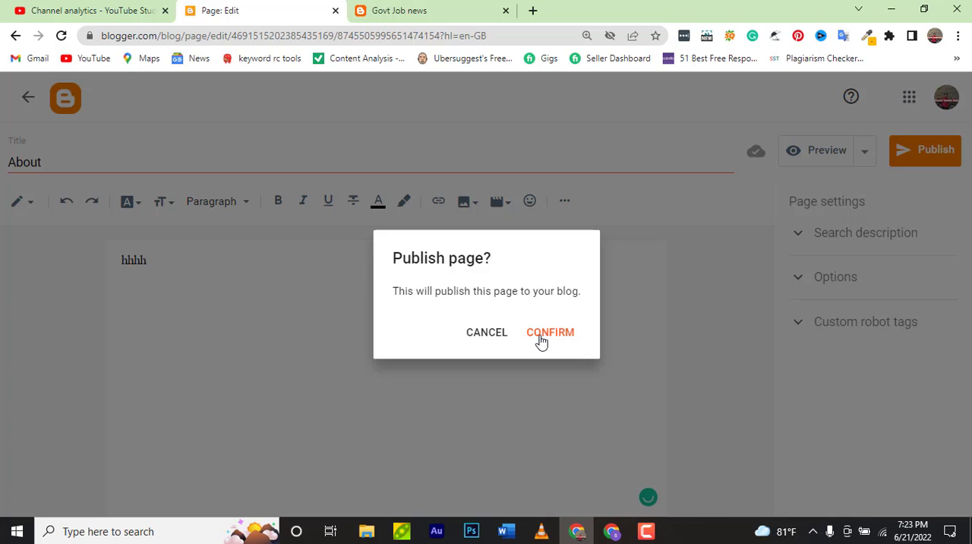
click(542, 341)
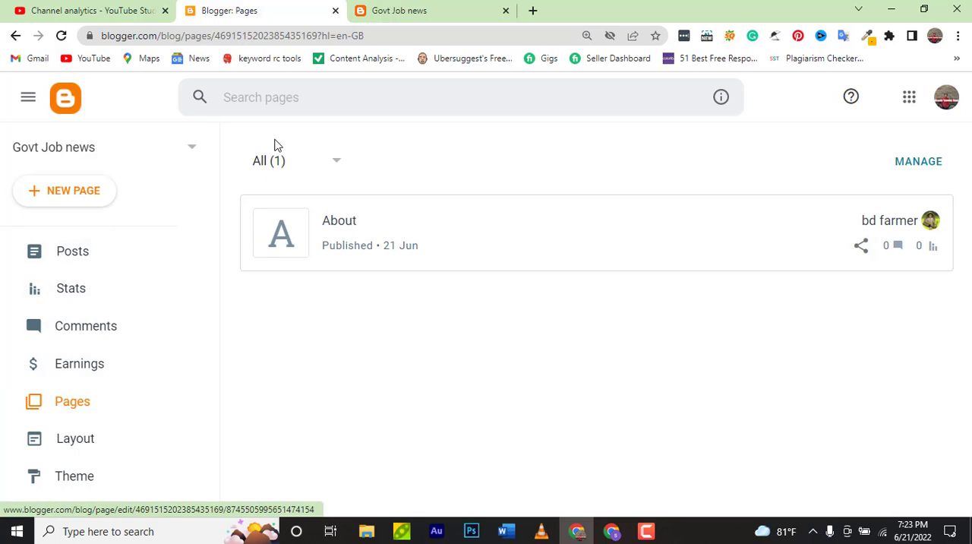
Create a new page titled "Contact us" with the placeholder text "gggggggg" and publish it
click(74, 195)
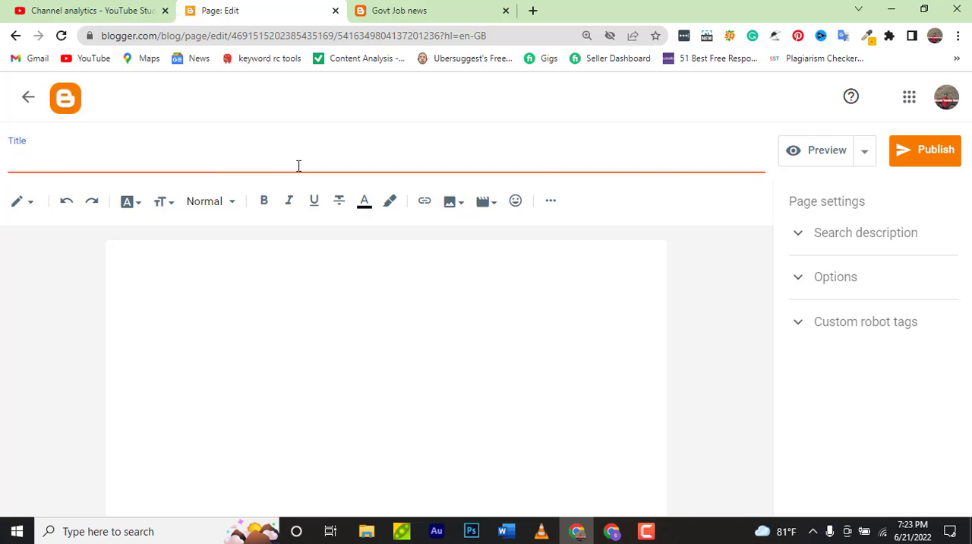
text(c)
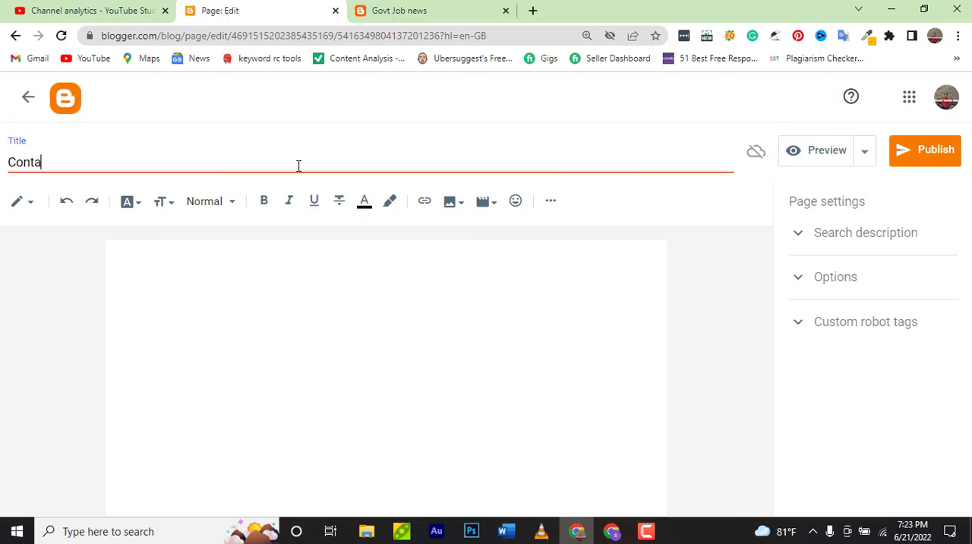
text(ontactgggggggg)
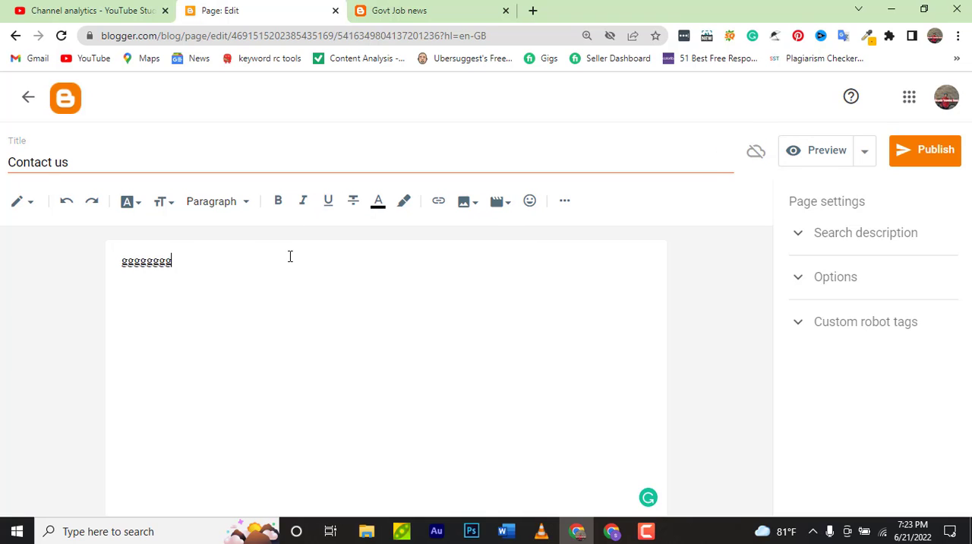
click(931, 166)
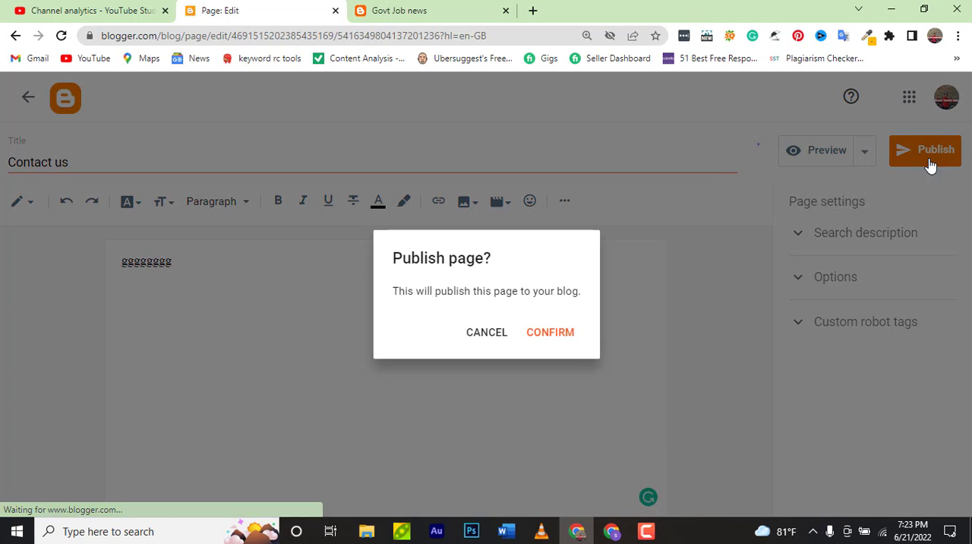
click(547, 335)
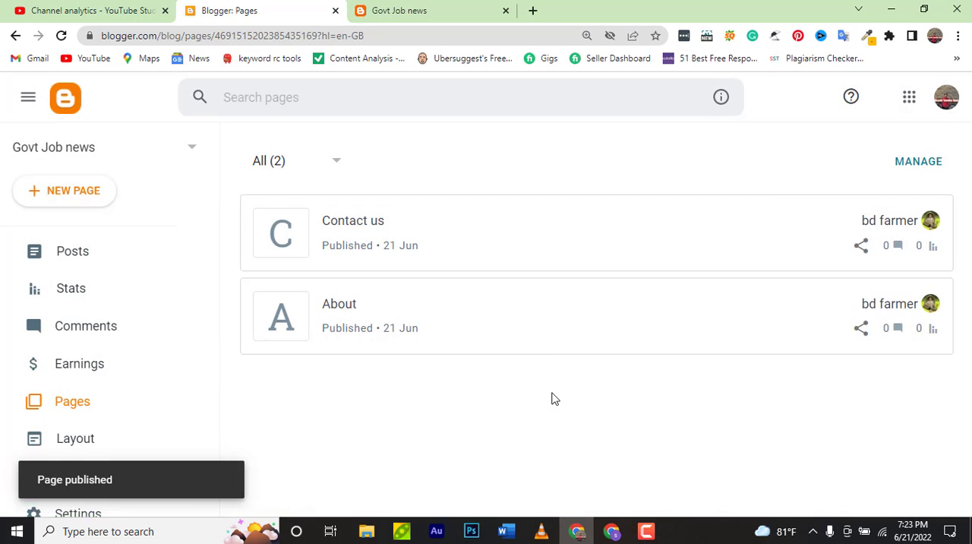
Look at the live blog's footer menu, and open the published Contact us and About pages in separate tabs
click(396, 16)
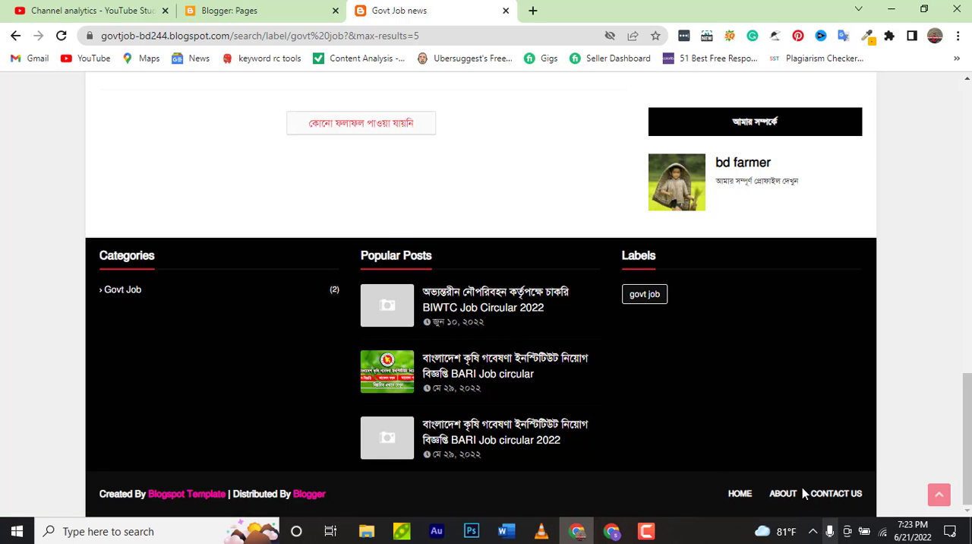
click(289, 16)
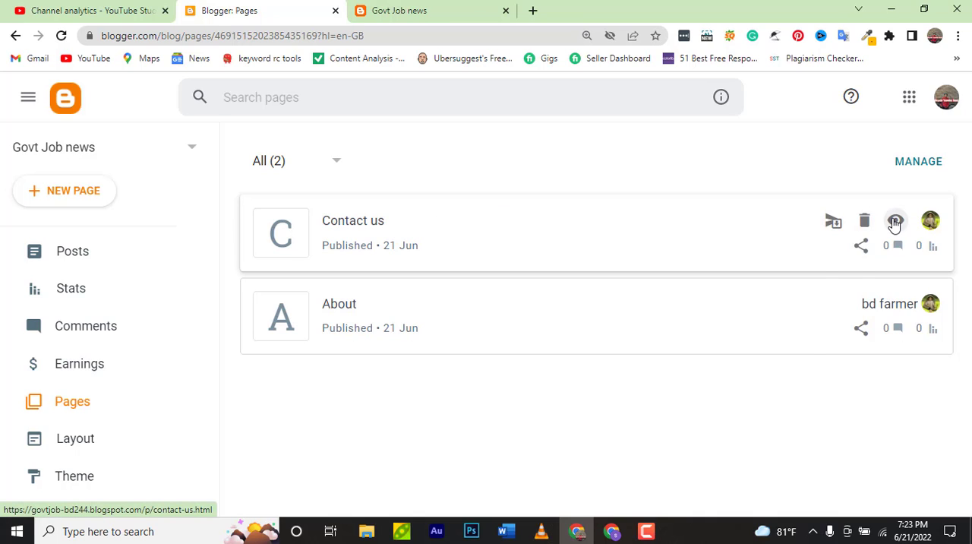
right_click(895, 220)
click(892, 231)
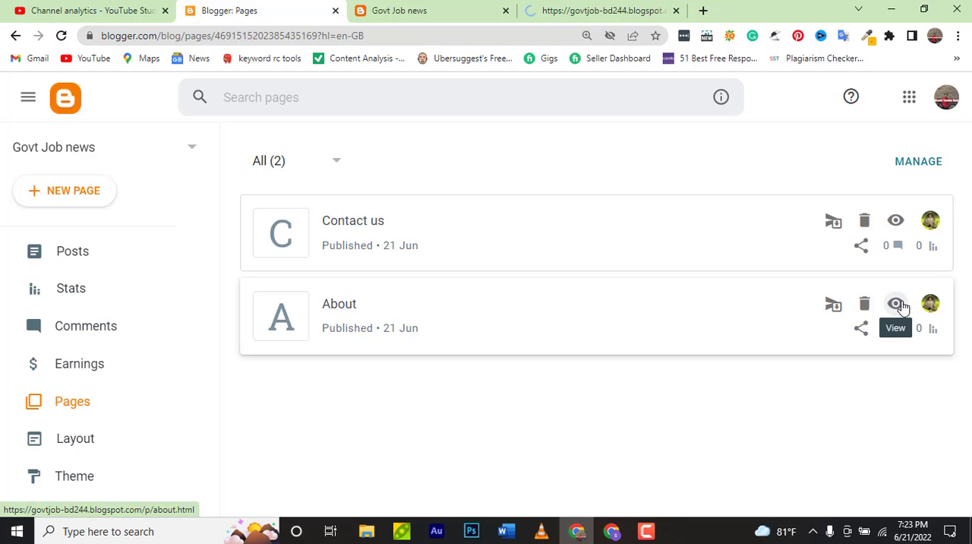
right_click(904, 303)
click(909, 314)
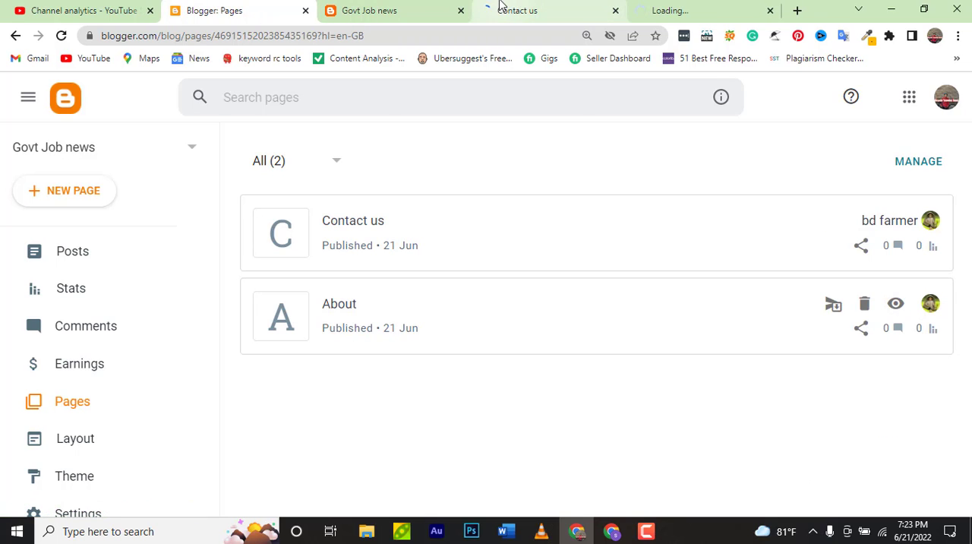
Copy the full web address of the live Contact us page
click(501, 9)
click(418, 36)
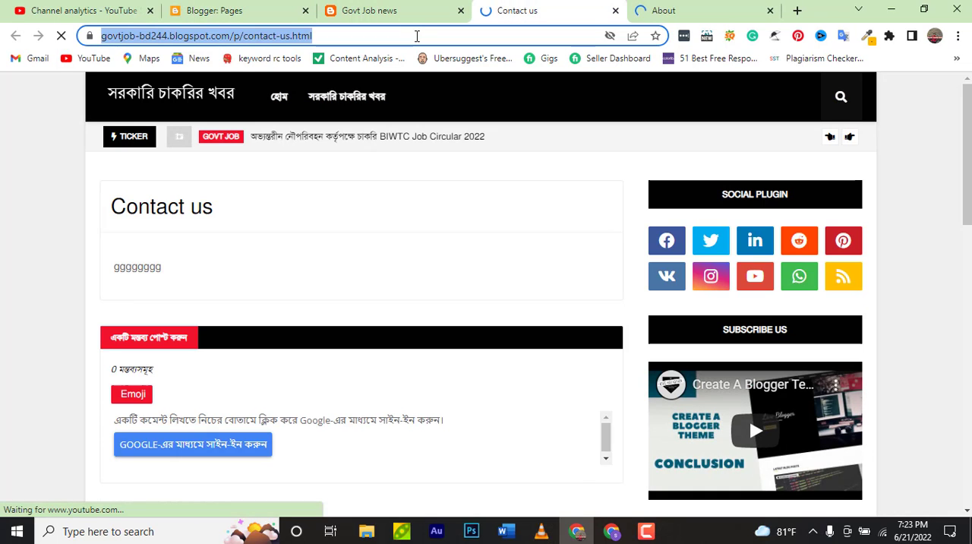
click(417, 35)
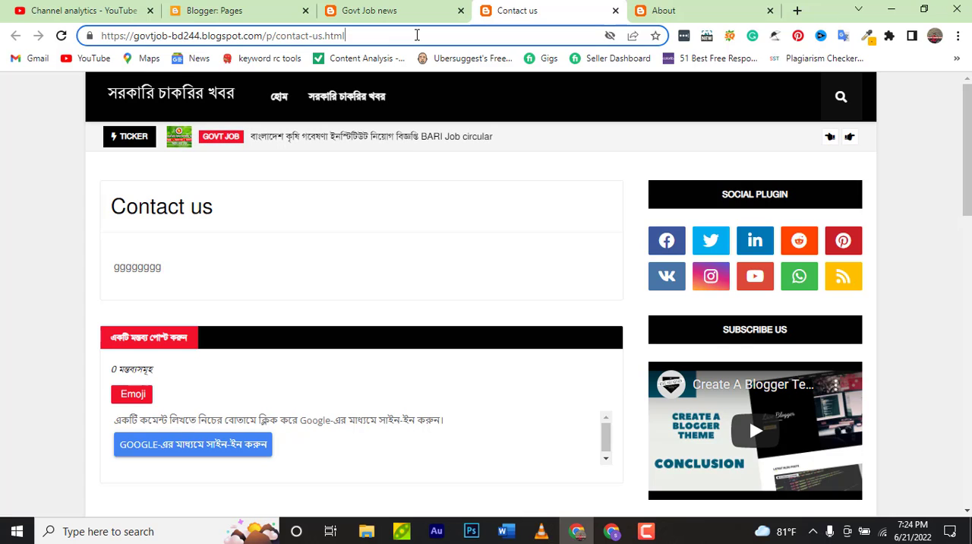
click(417, 35)
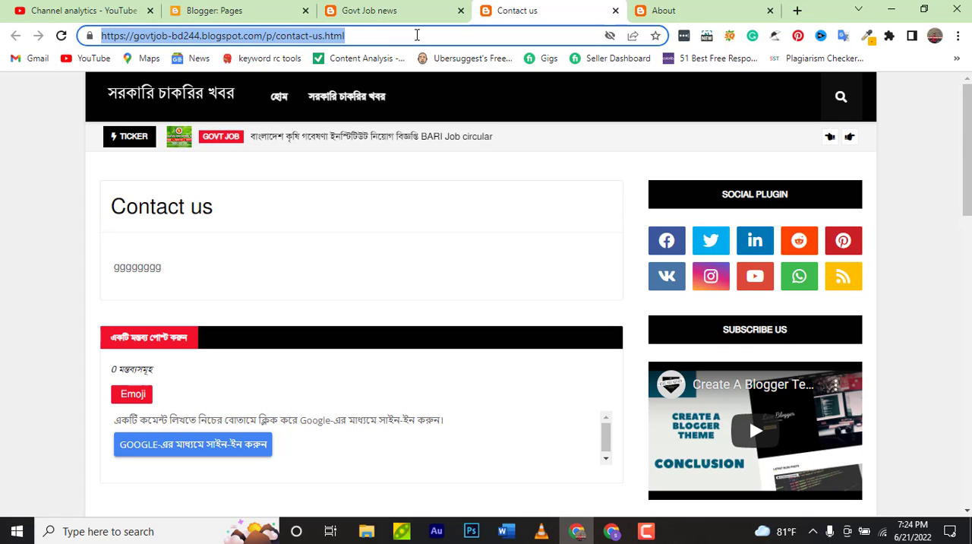
Return to the Blogger layout and open the Footer Menu Widget's link list for editing
click(256, 9)
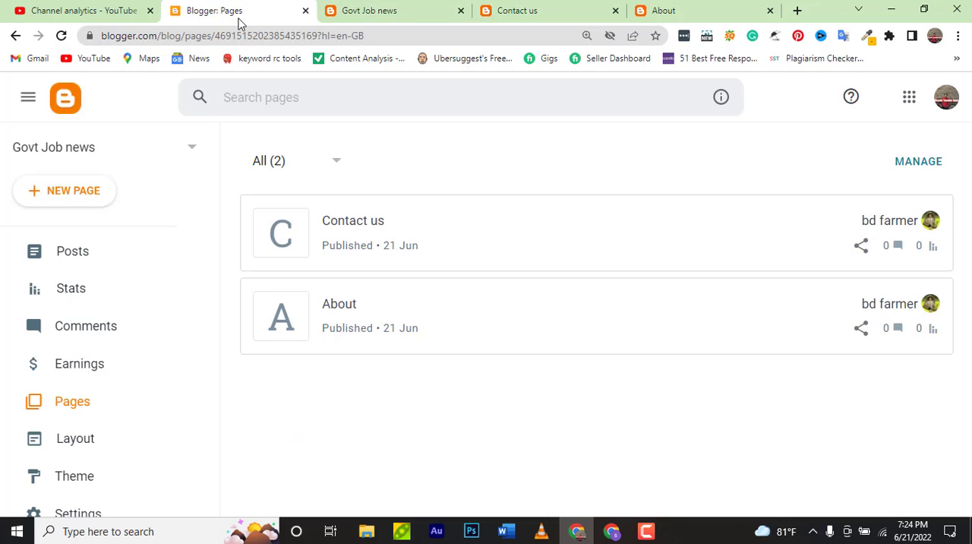
click(120, 436)
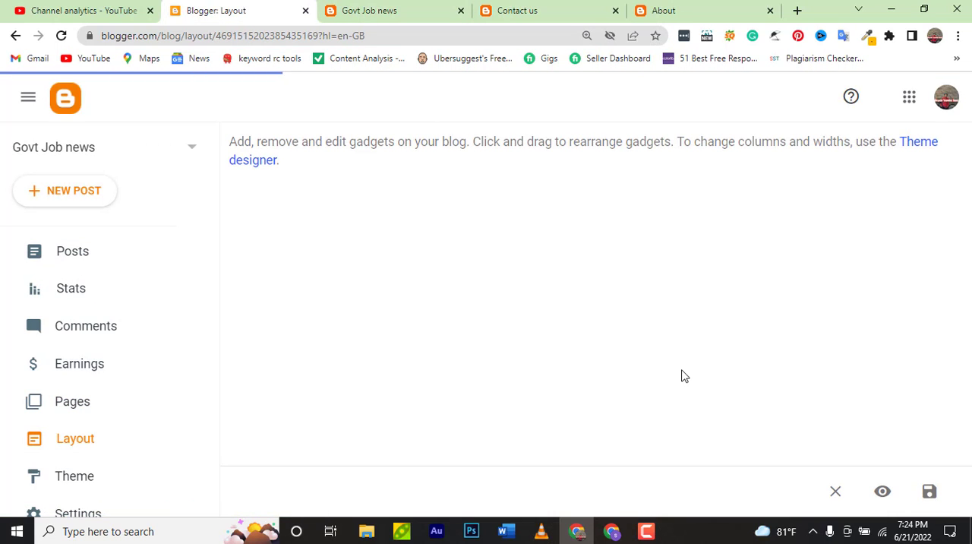
scroll(684, 376, down, 10)
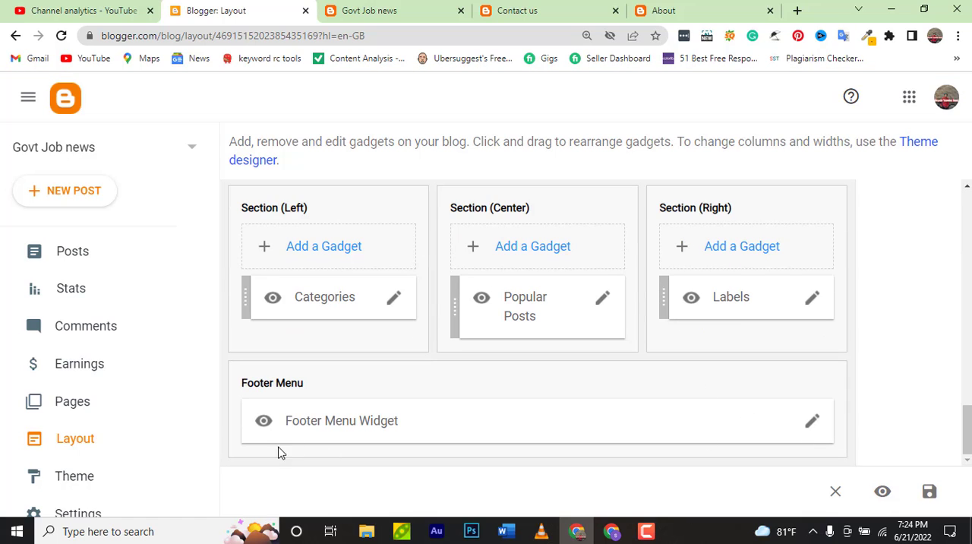
click(812, 423)
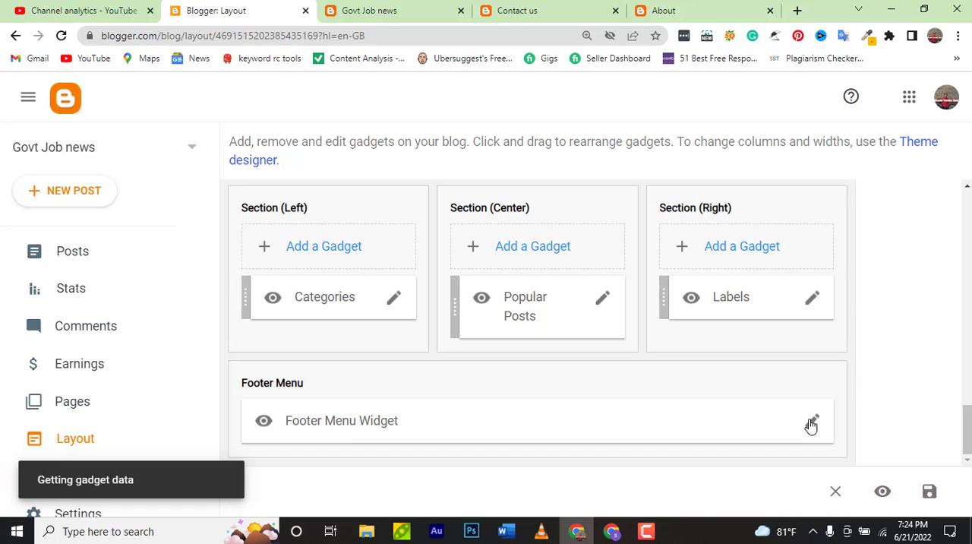
scroll(532, 364, down, 5)
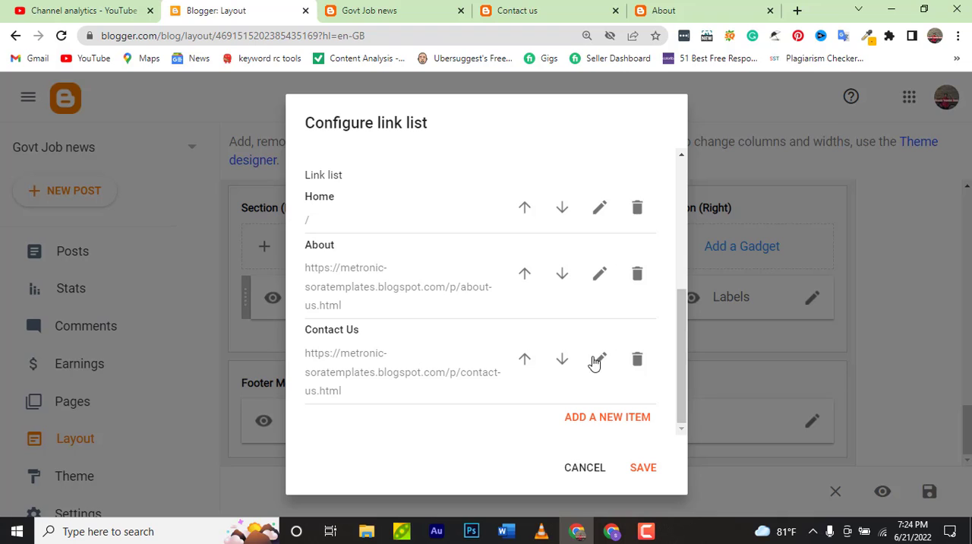
click(591, 277)
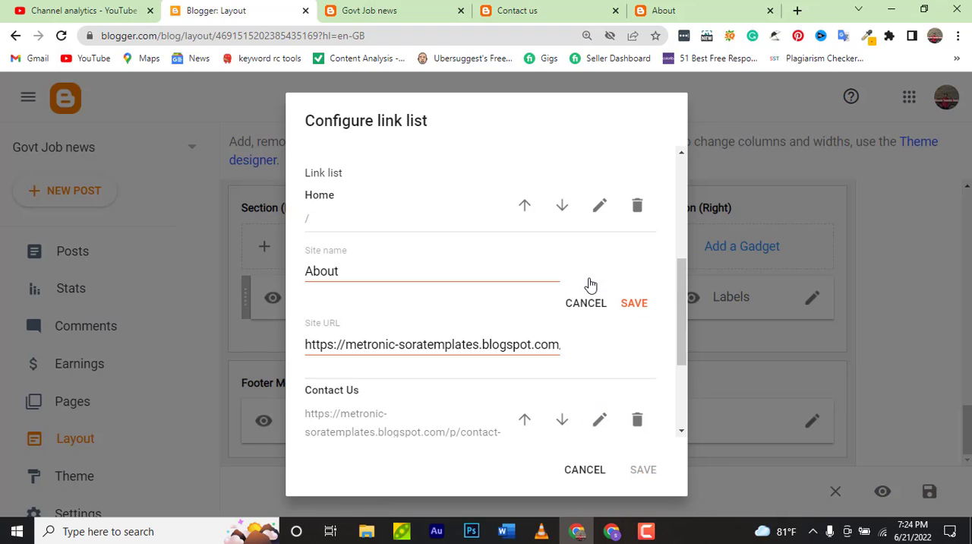
click(416, 343)
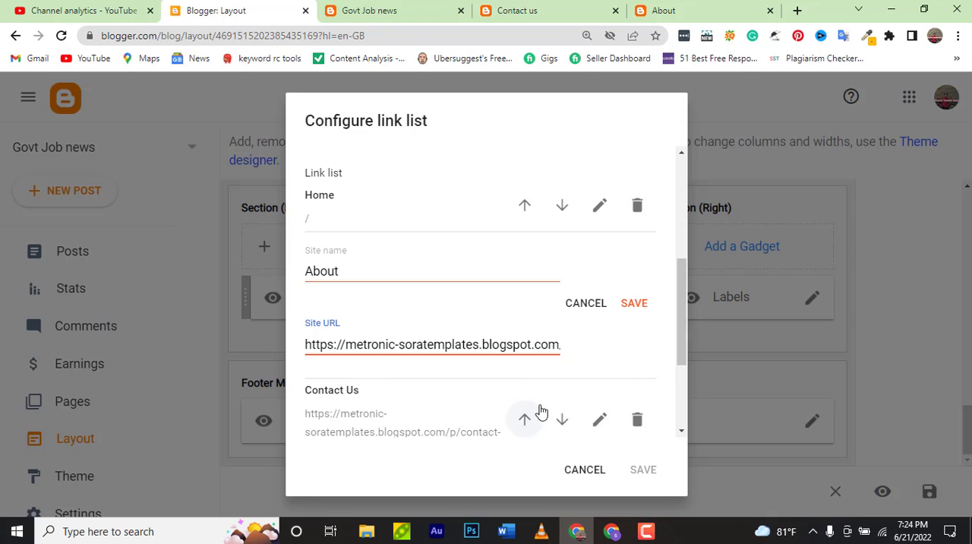
click(590, 303)
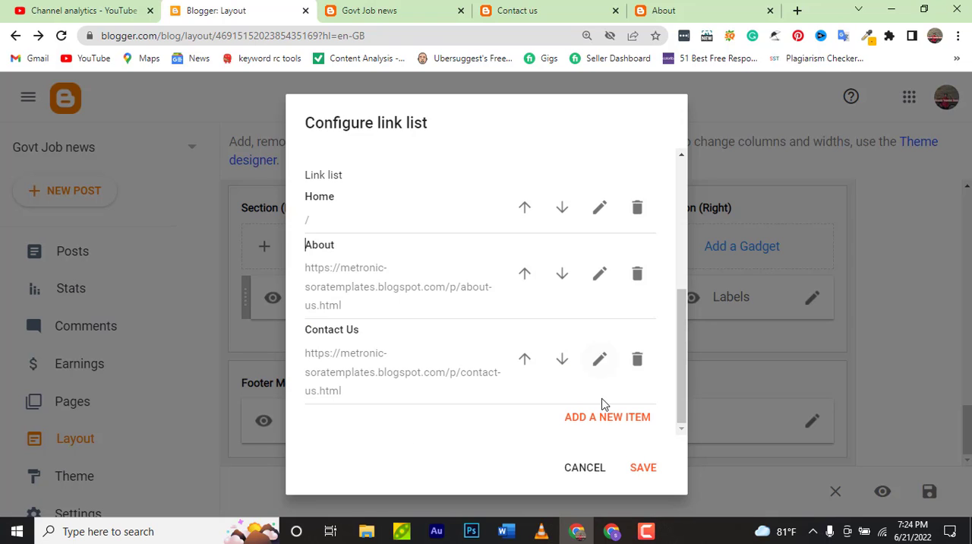
click(600, 358)
click(457, 429)
key(ctrl+a)
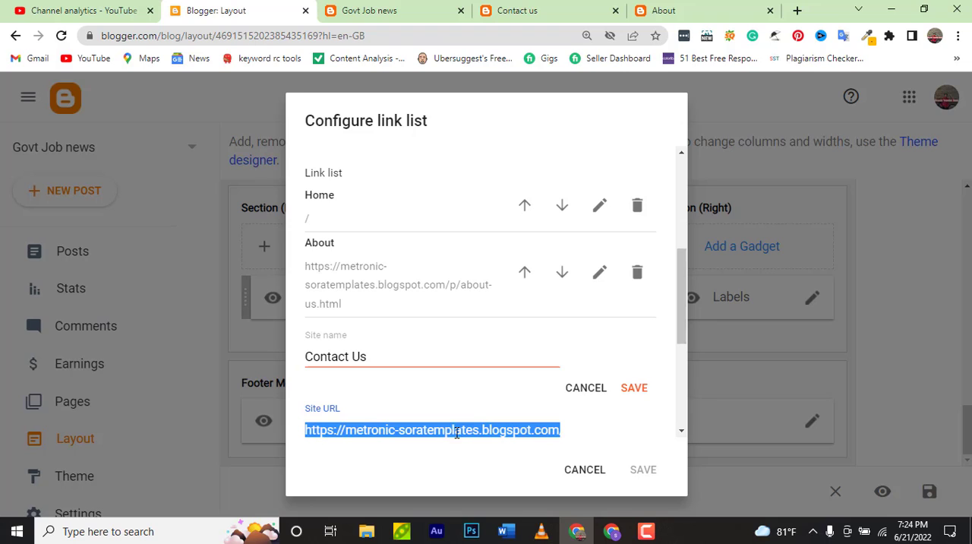
key(BackSpace)
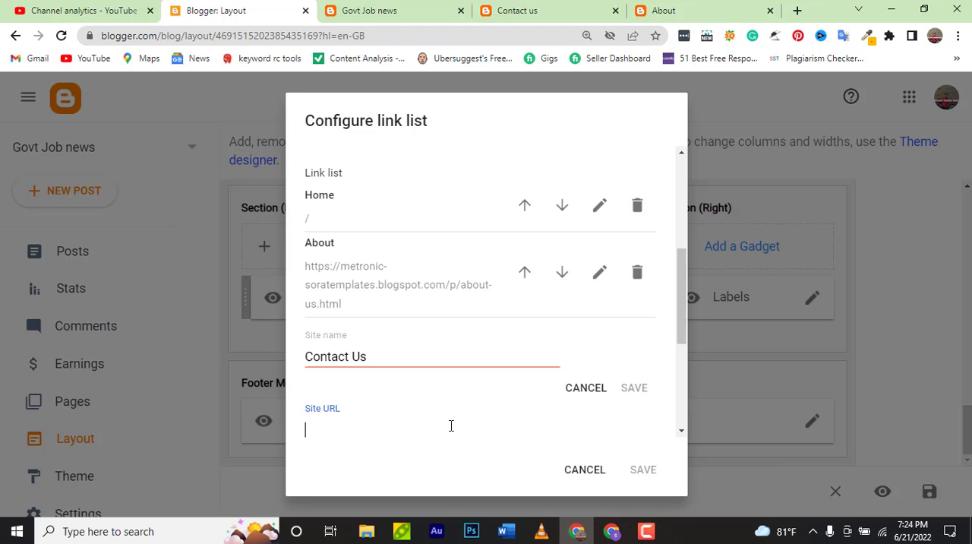
key(ctrl+v)
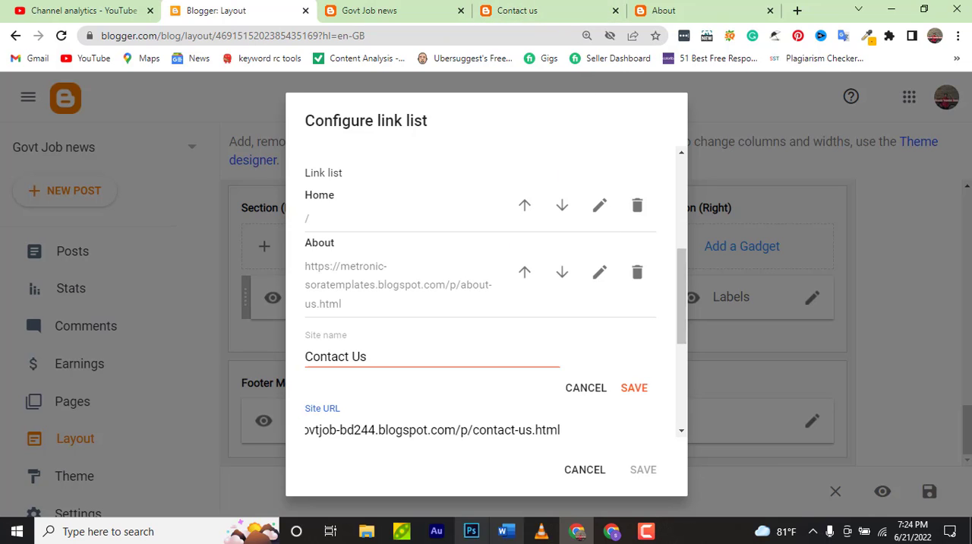
click(632, 390)
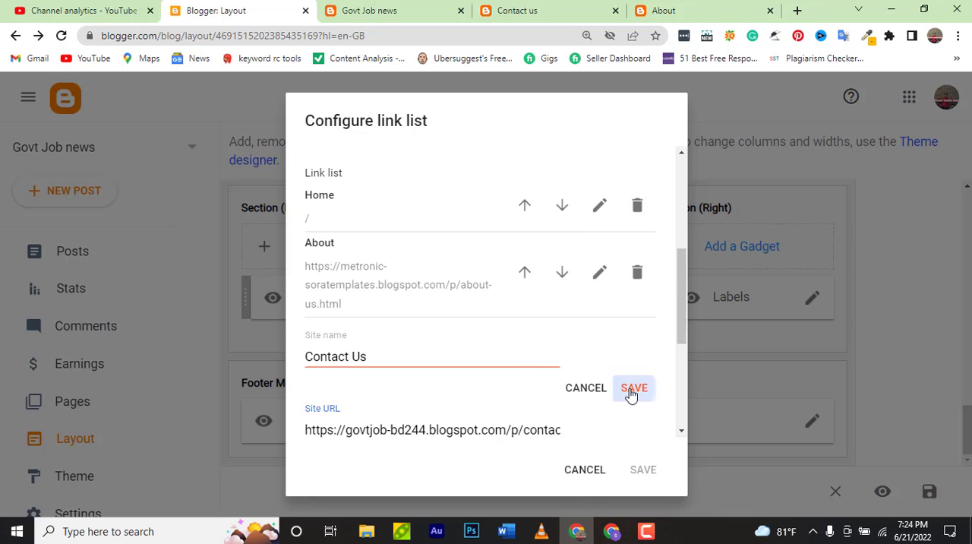
Copy the full web address of the live About page and return to the Blogger layout's open link list
click(634, 11)
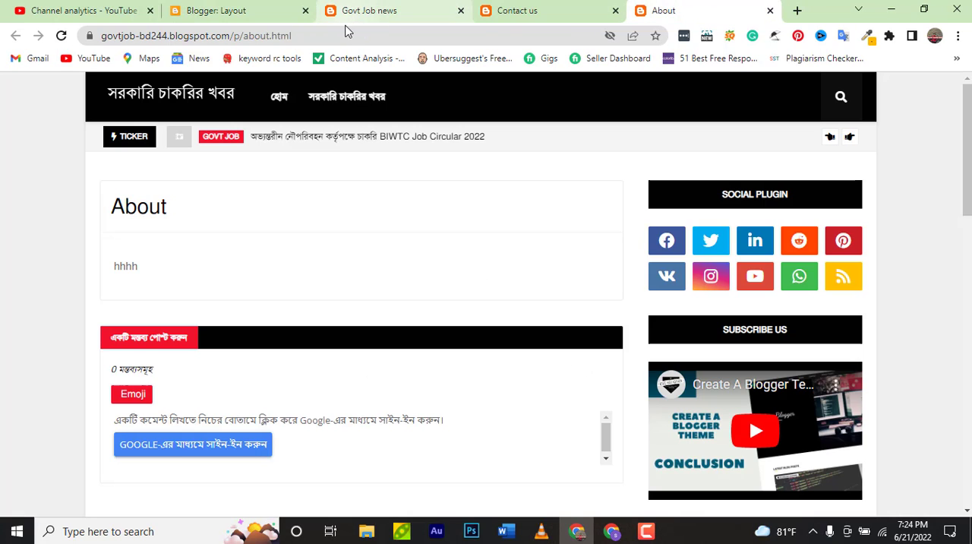
click(351, 36)
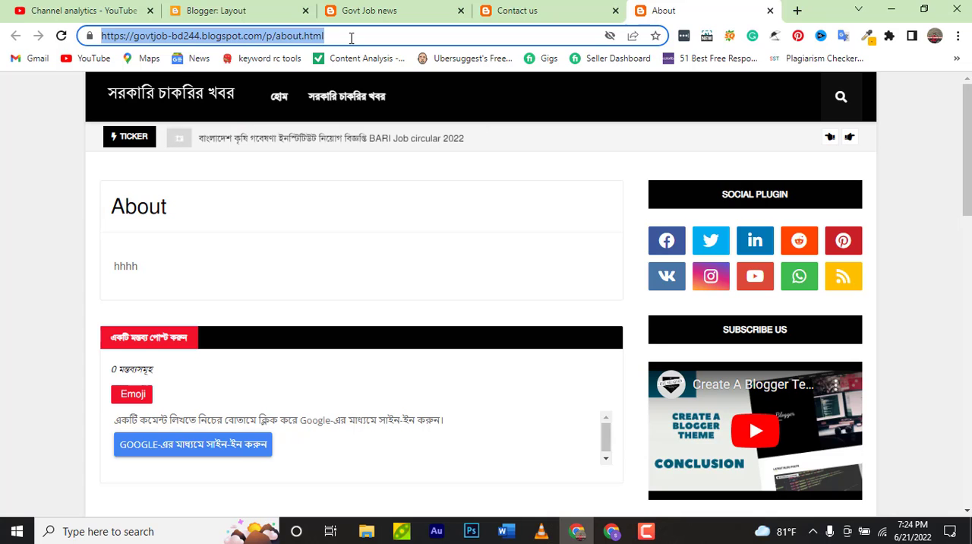
click(277, 15)
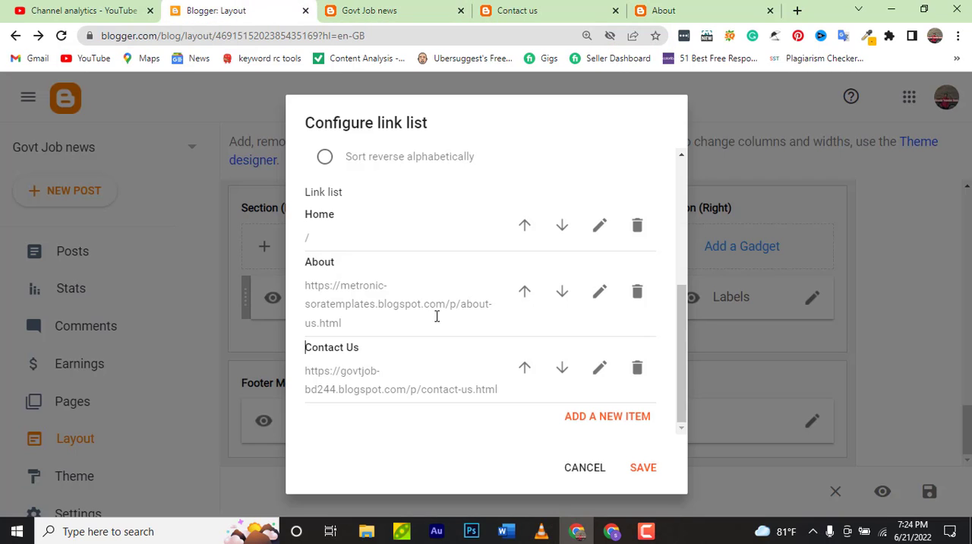
click(597, 292)
click(467, 363)
key(ctrl+a)
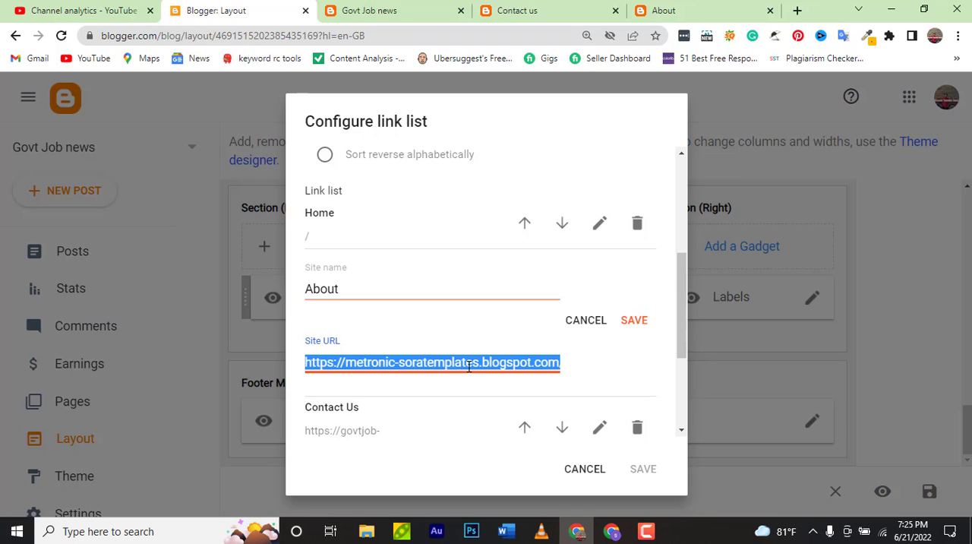
key(ctrl+v)
click(634, 320)
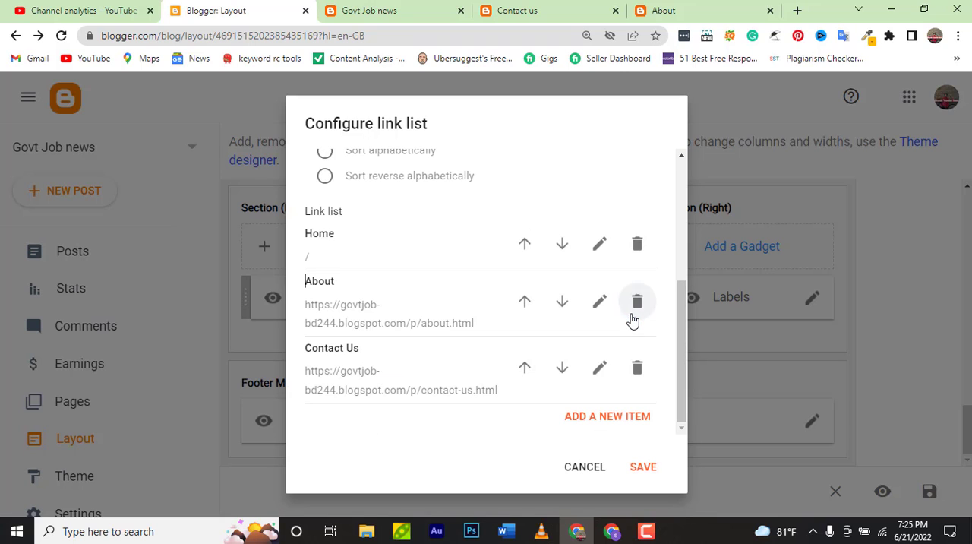
click(643, 468)
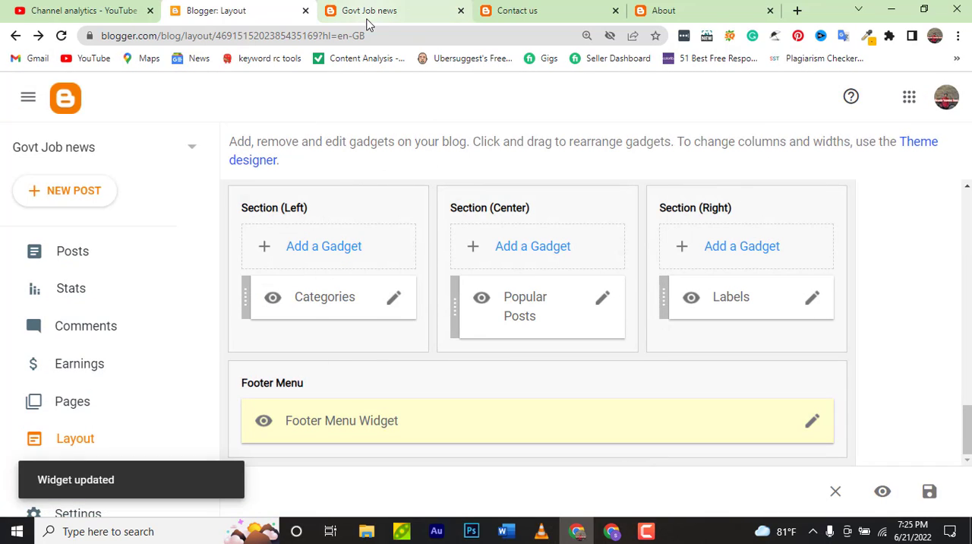
Reload the live blog and test the footer menu's About link, looking over the page it opens
click(368, 12)
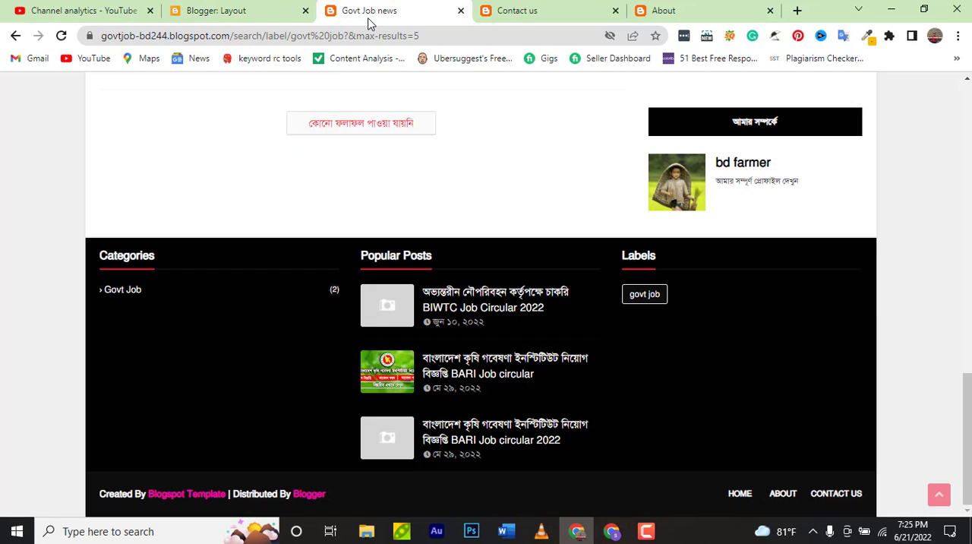
key(F5)
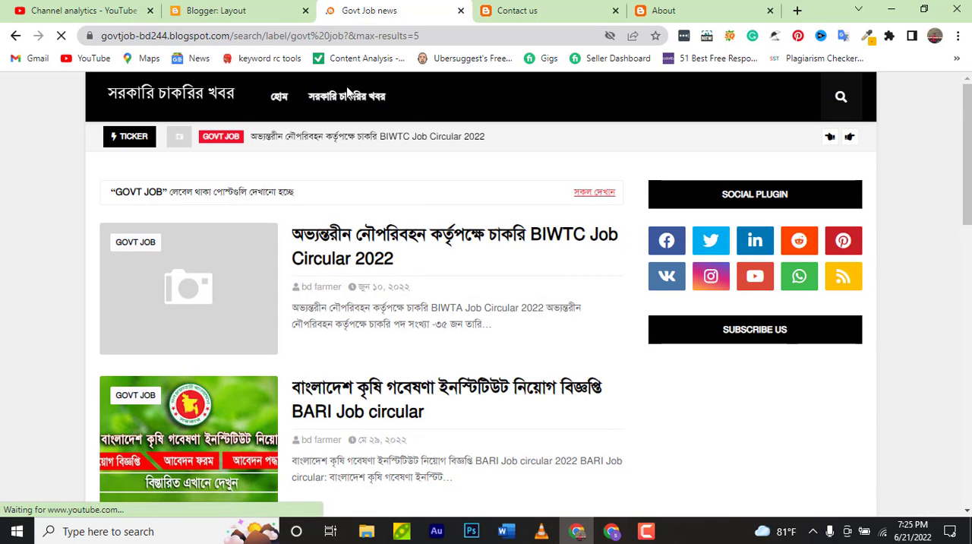
scroll(448, 183, down, 5)
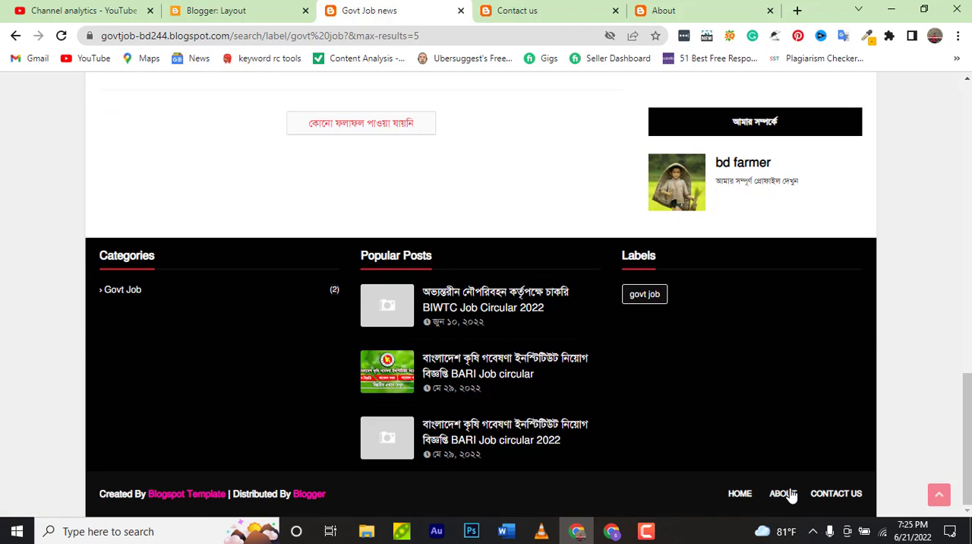
click(784, 493)
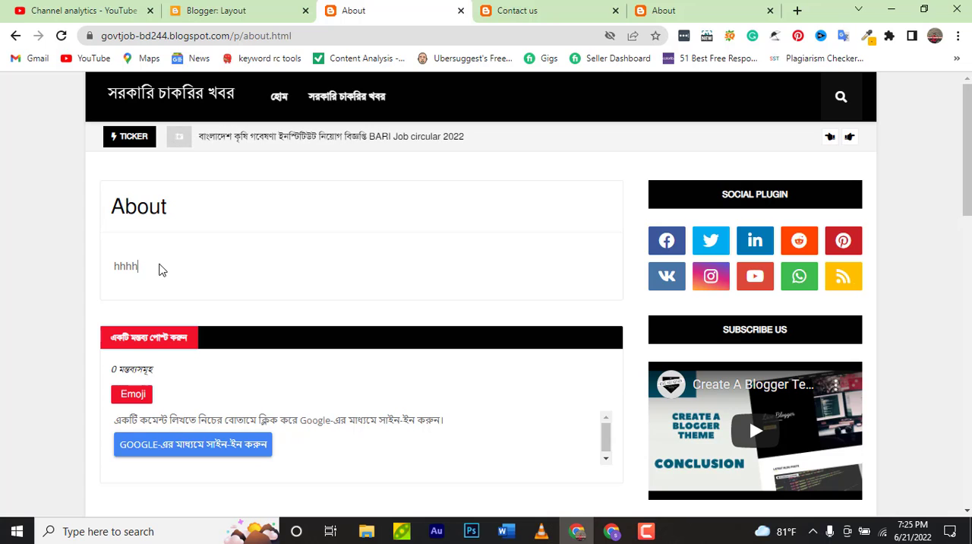
scroll(709, 282, down, 1)
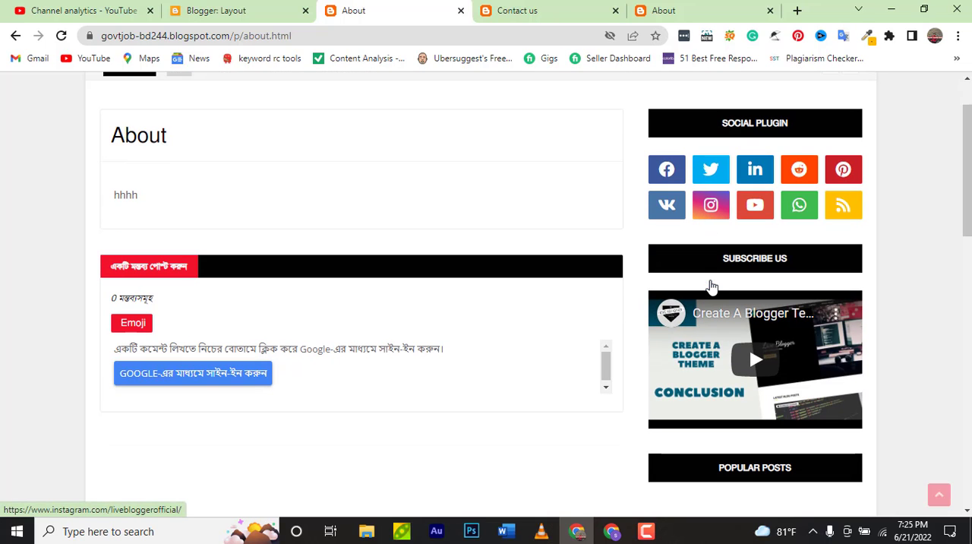
scroll(714, 220, down, 5)
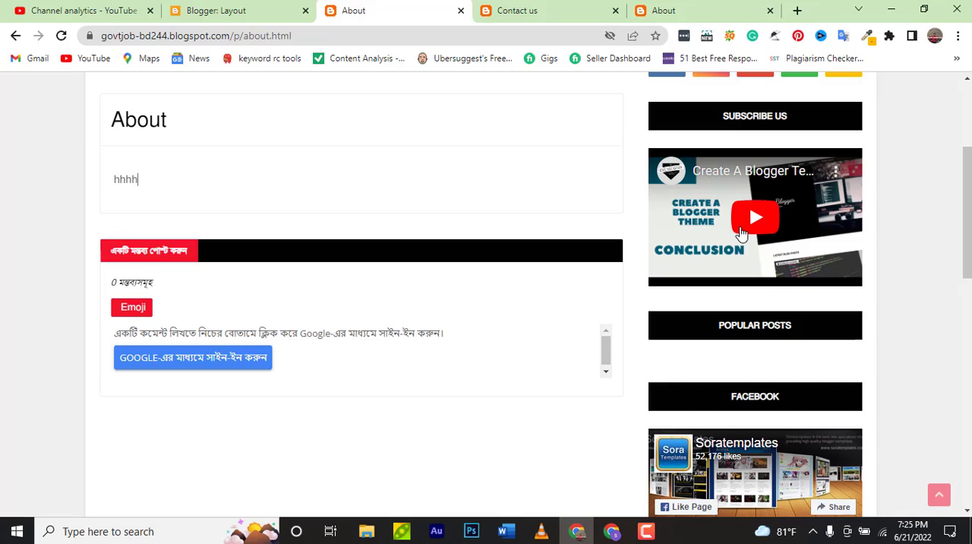
Open facebook.com in a new browser tab
click(798, 11)
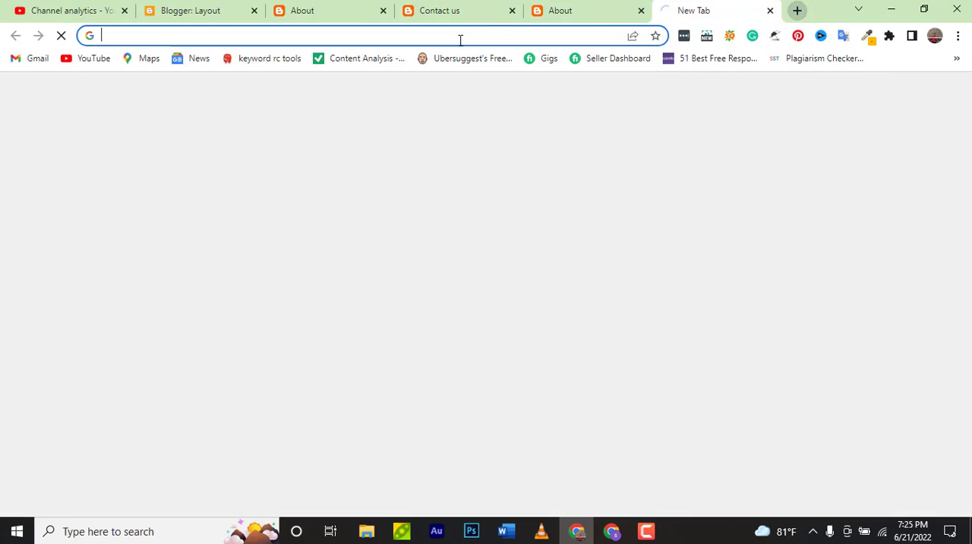
click(447, 35)
text(fa)
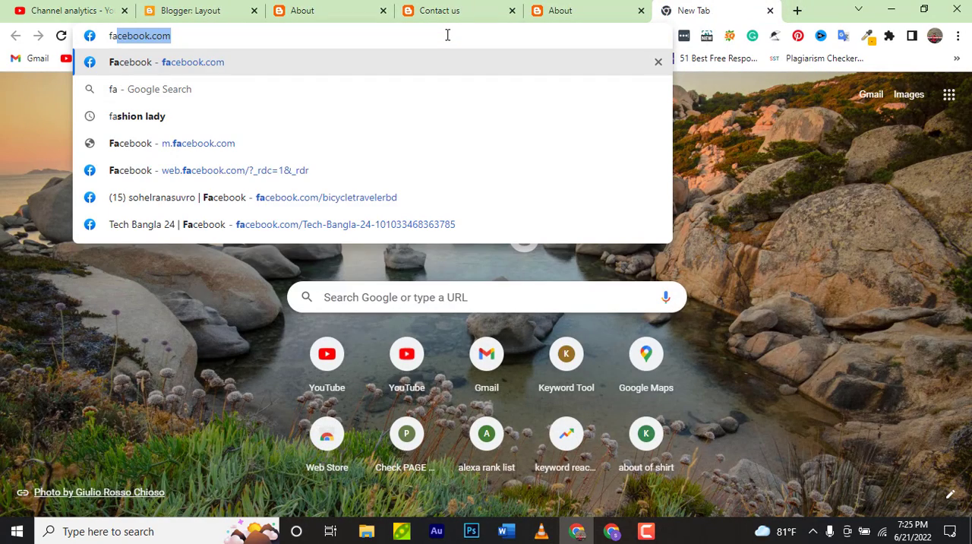
key(Return)
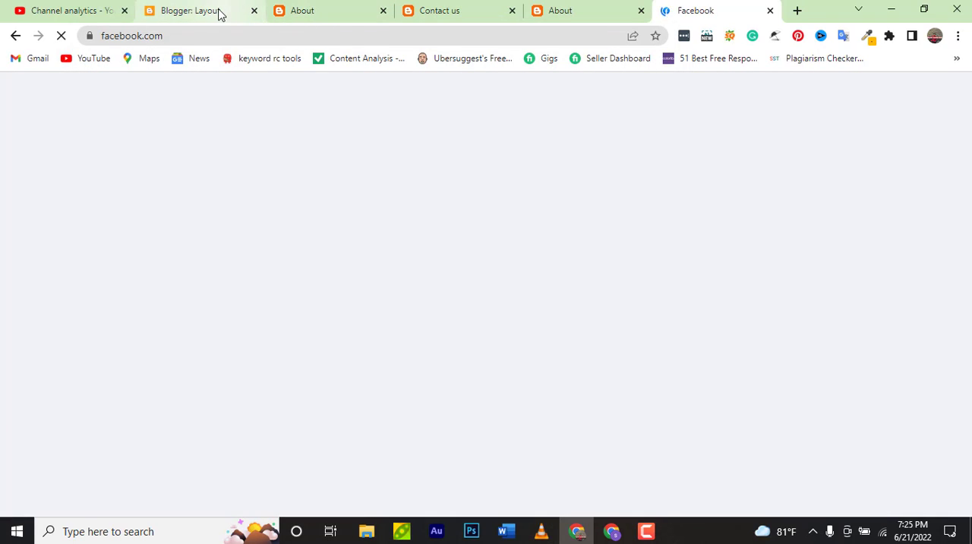
click(218, 12)
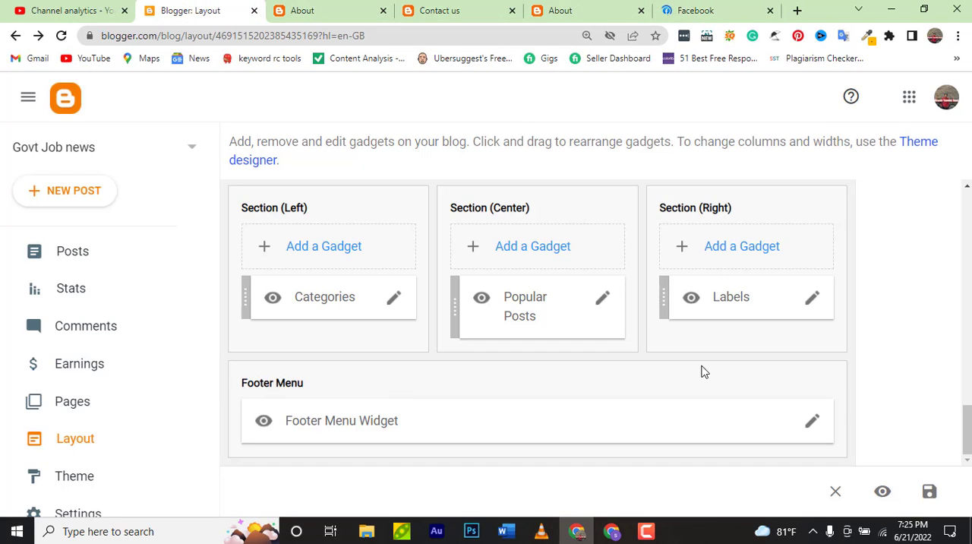
click(699, 11)
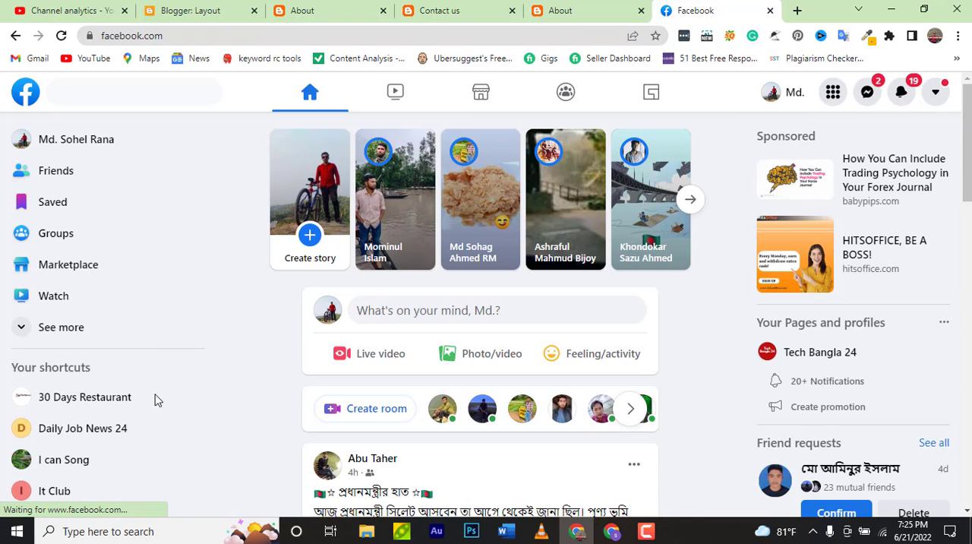
Expand the list of Facebook shortcuts and open the Tech Bangla 24 page
scroll(157, 403, down, 1)
scroll(155, 410, up, 1)
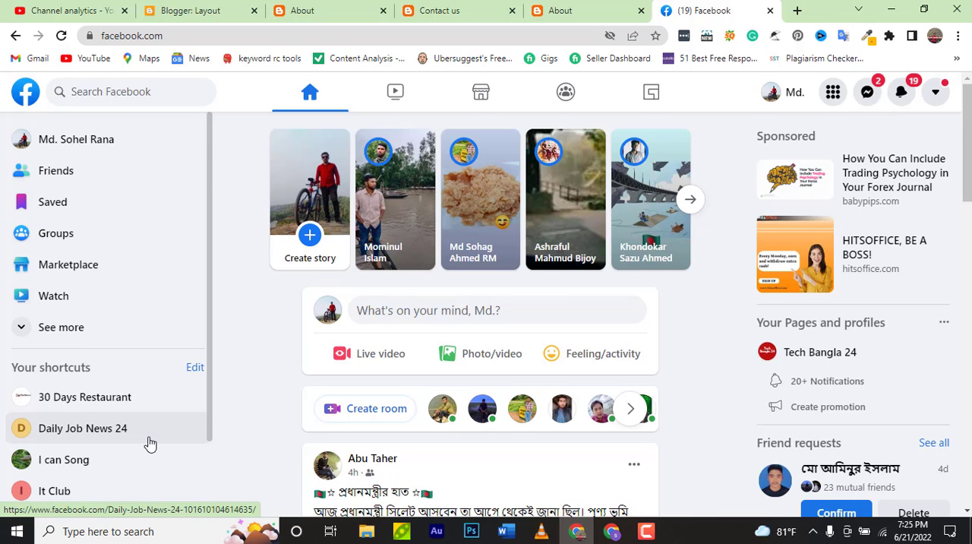
scroll(147, 430, down, 1)
click(66, 472)
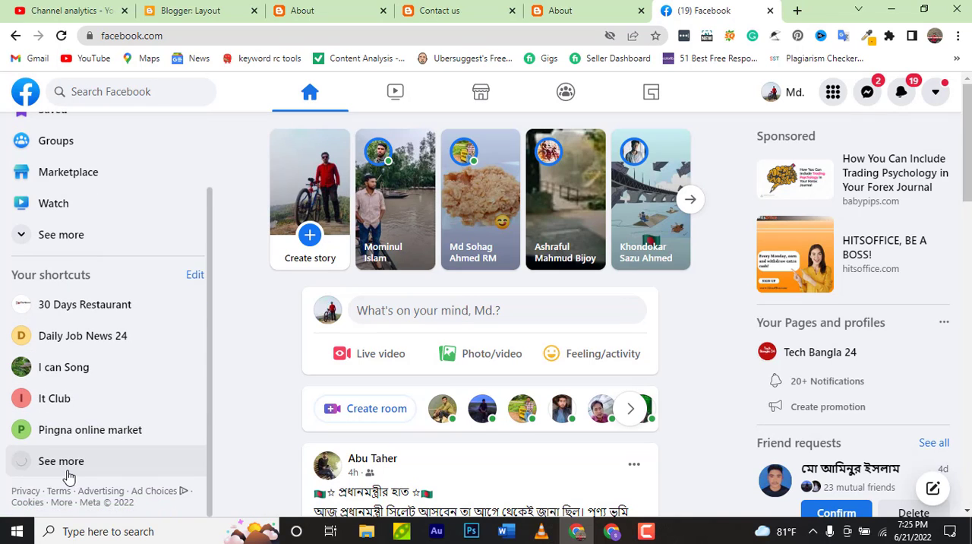
scroll(183, 424, down, 2)
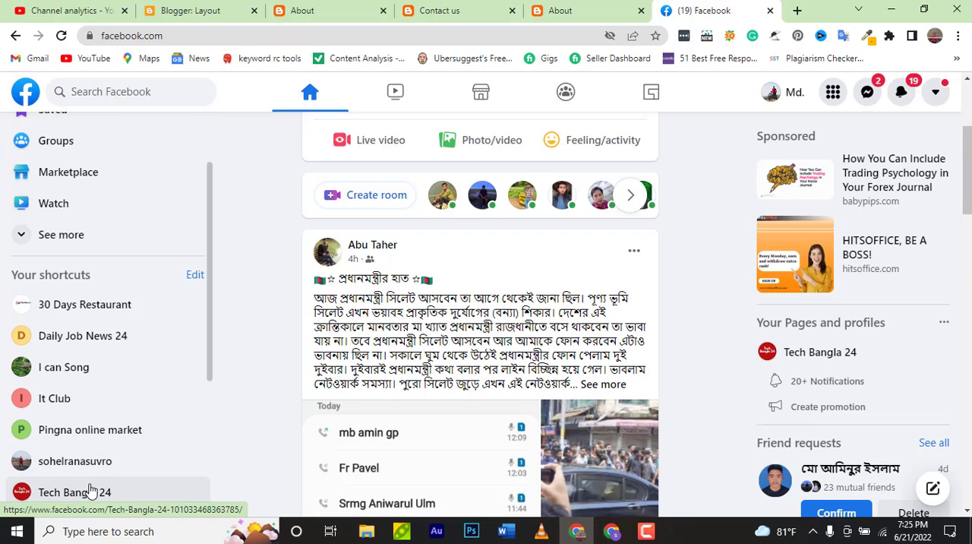
click(89, 491)
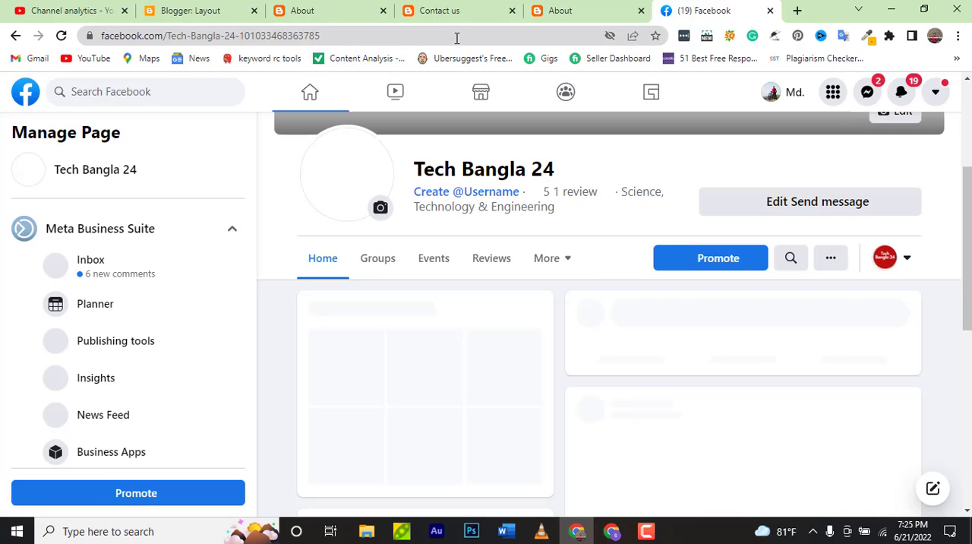
Copy the full web address of the Tech Bangla 24 Facebook page
click(460, 37)
double_click(460, 37)
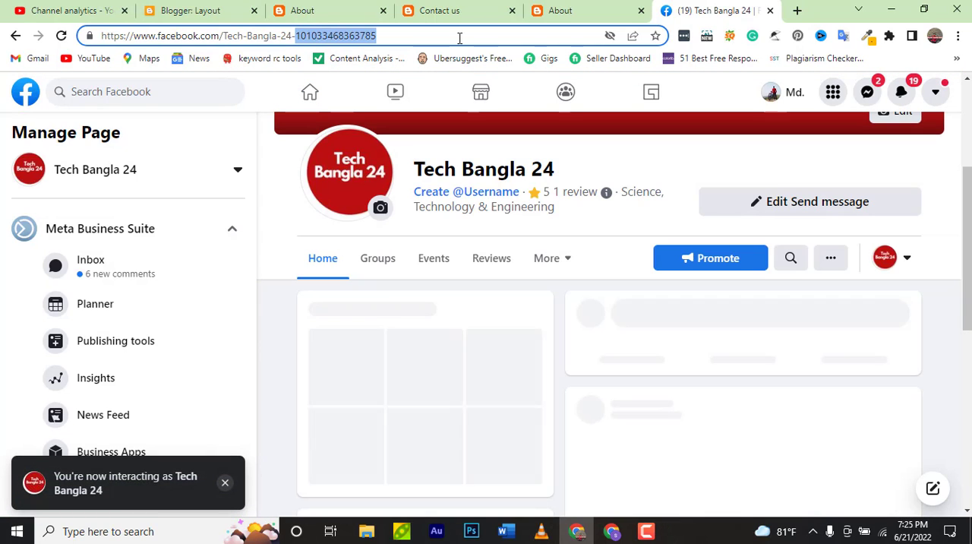
key(super)
click(479, 37)
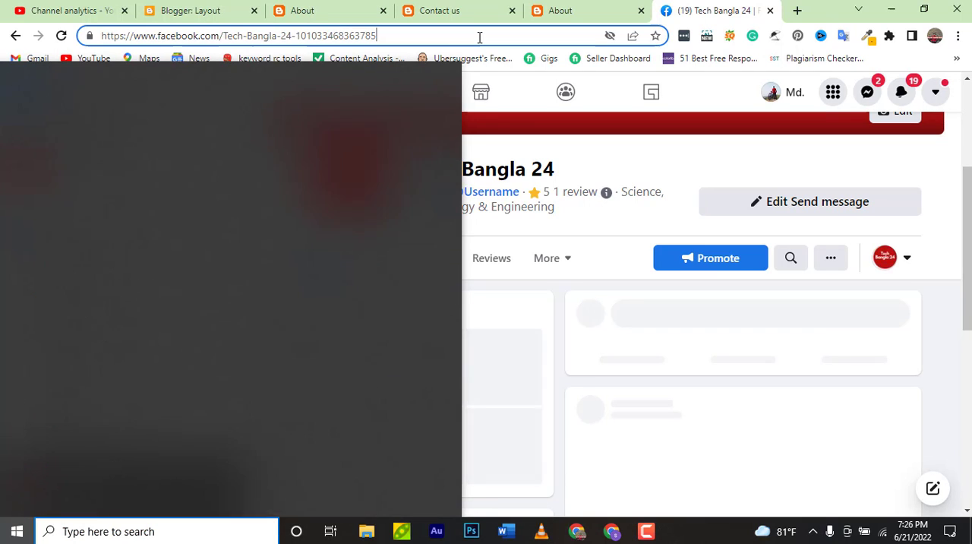
key(ctrl+a)
key(ctrl+c)
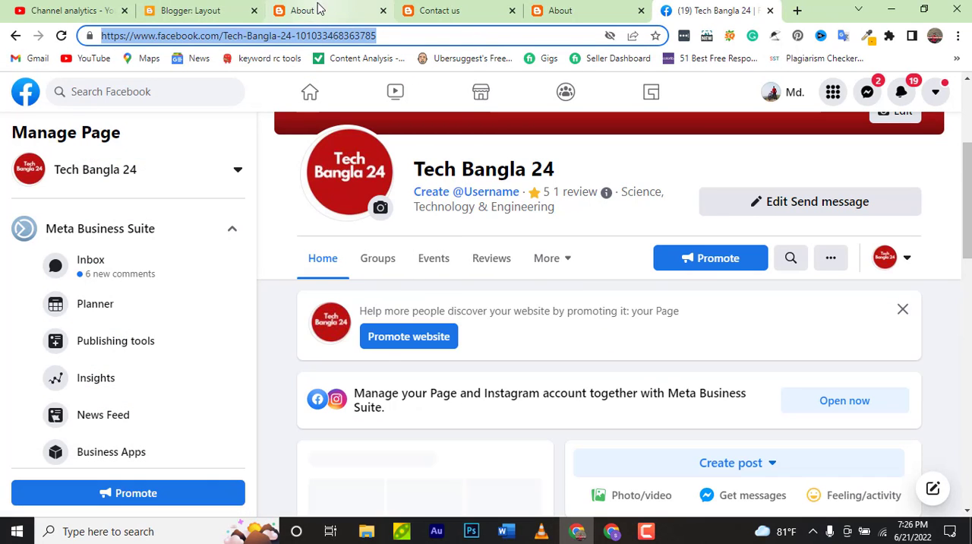
Return to the Blogger layout and look through the Sidebar Right gadgets for the Facebook gadget
click(201, 11)
scroll(531, 349, up, 5)
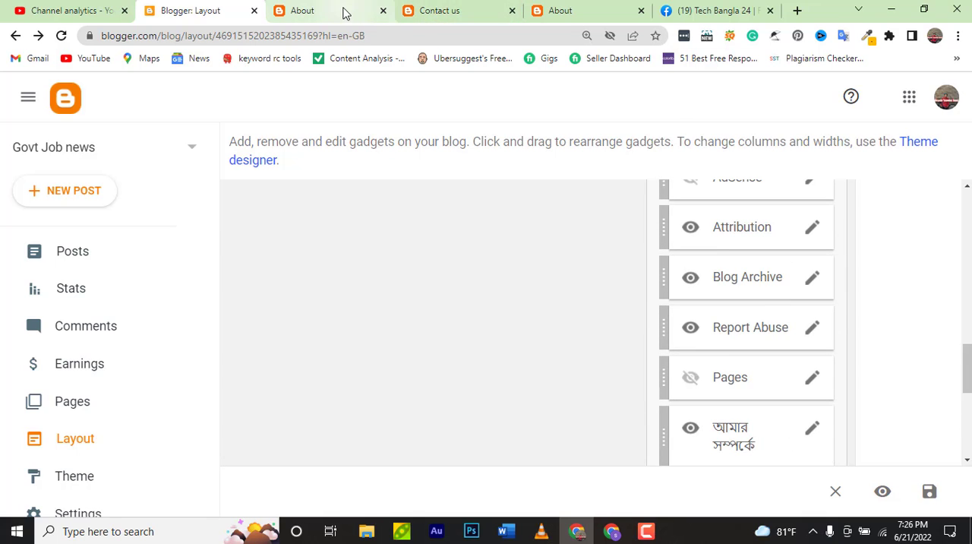
click(438, 13)
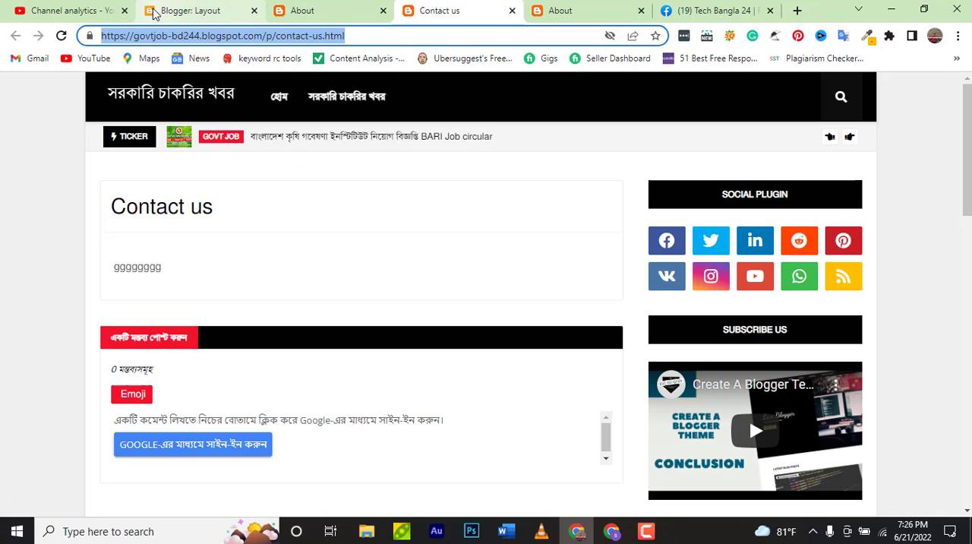
click(229, 15)
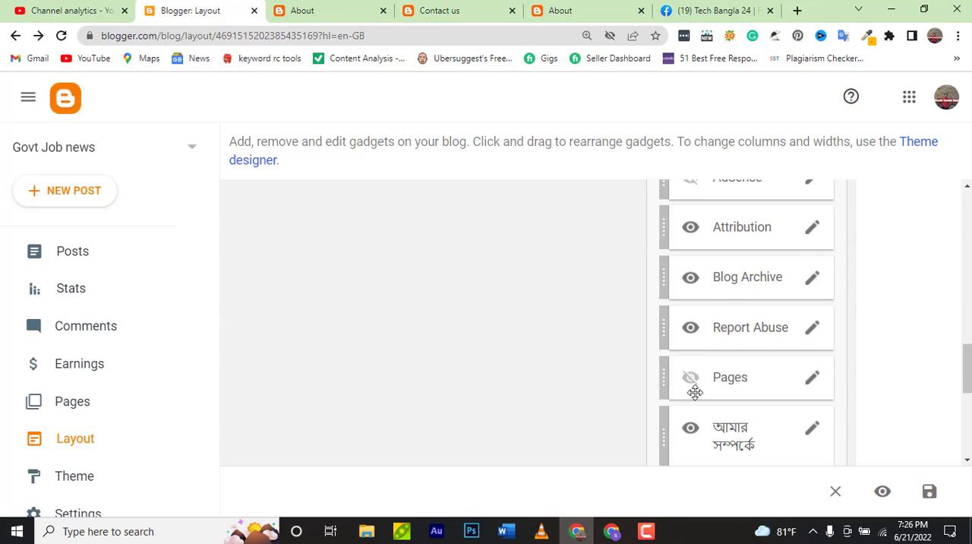
scroll(695, 392, up, 4)
scroll(695, 392, up, 2)
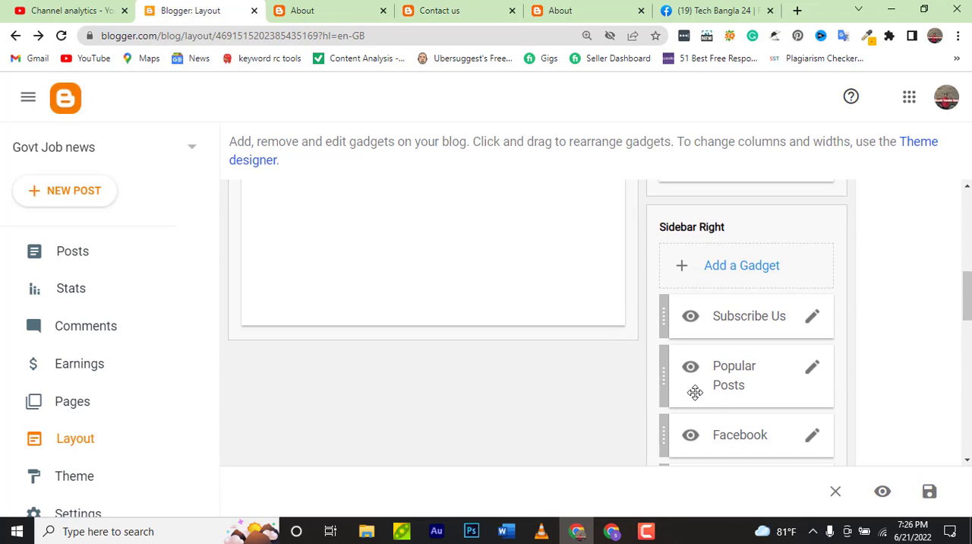
scroll(696, 392, down, 1)
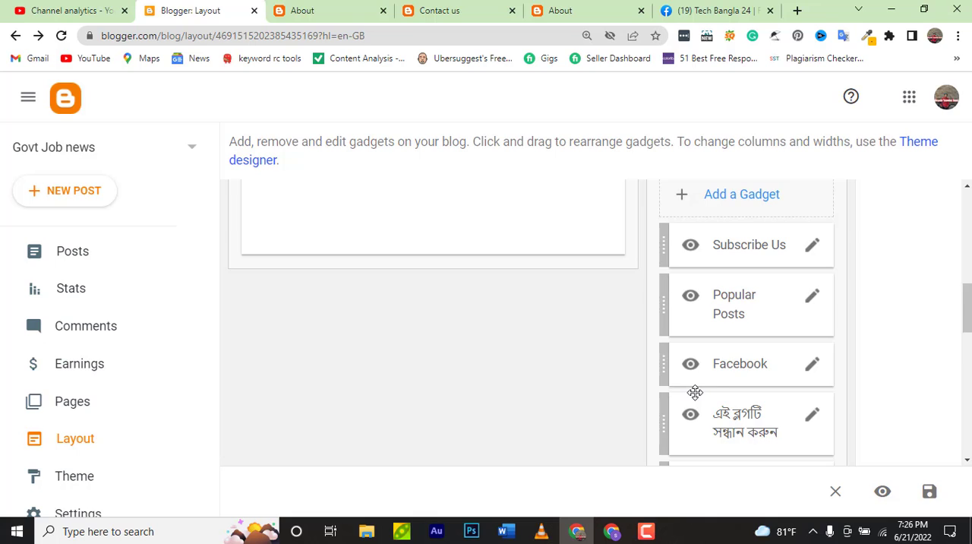
scroll(695, 392, down, 1)
scroll(695, 392, down, 2)
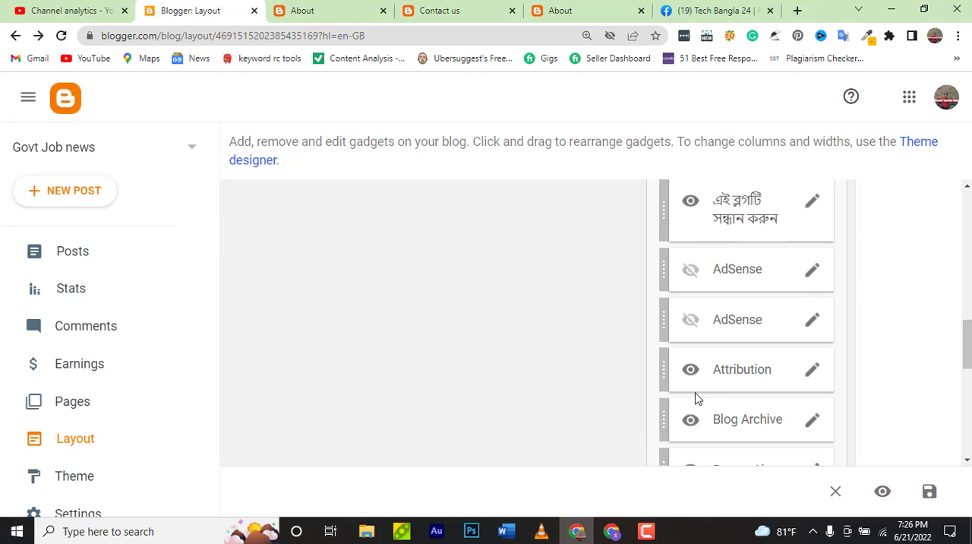
scroll(695, 392, down, 2)
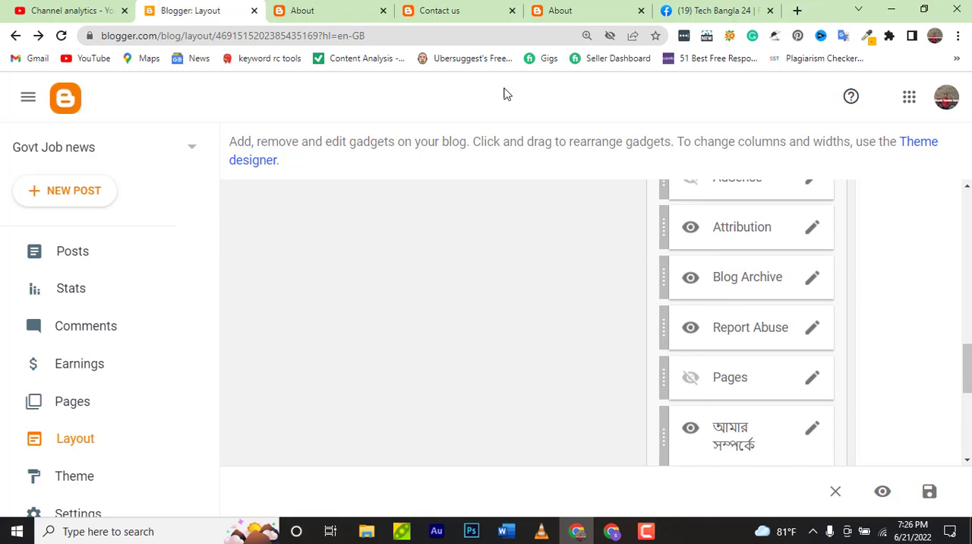
Check the Facebook widget in the live Contact us page's sidebar, and return to the Blogger layout
click(458, 10)
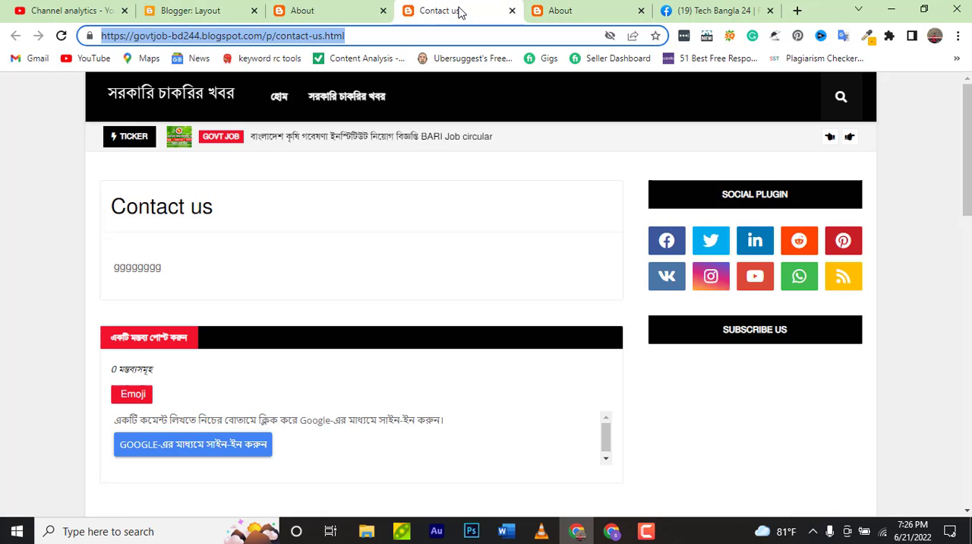
scroll(681, 313, down, 2)
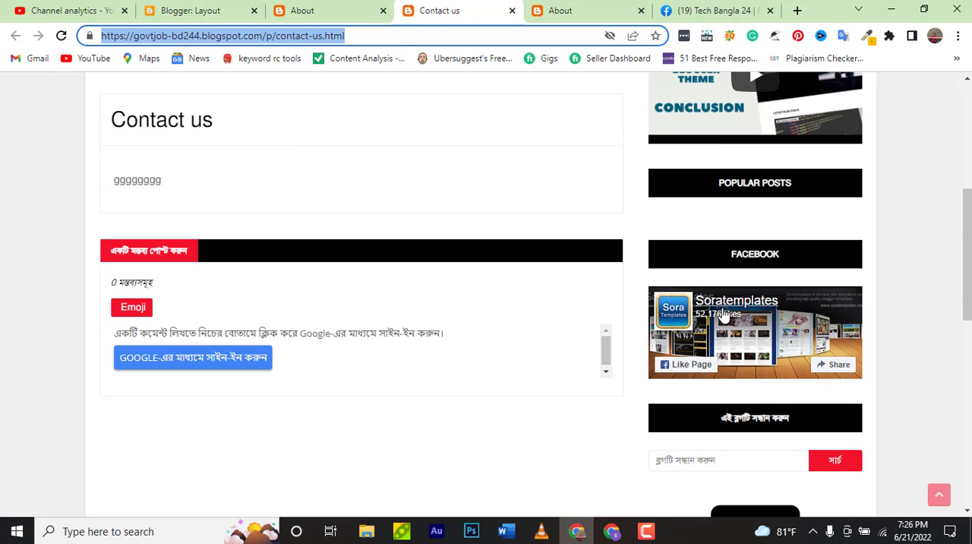
scroll(723, 315, down, 1)
scroll(773, 325, up, 2)
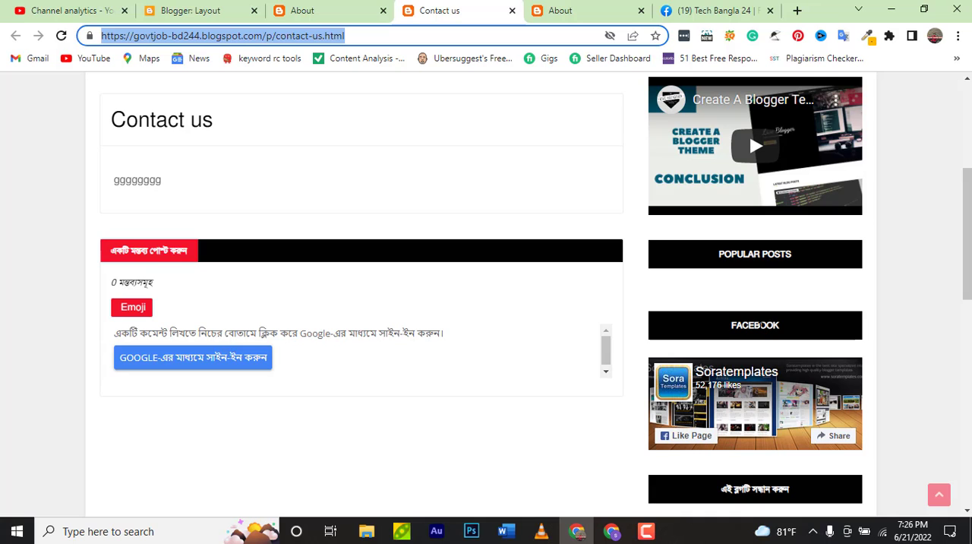
click(215, 11)
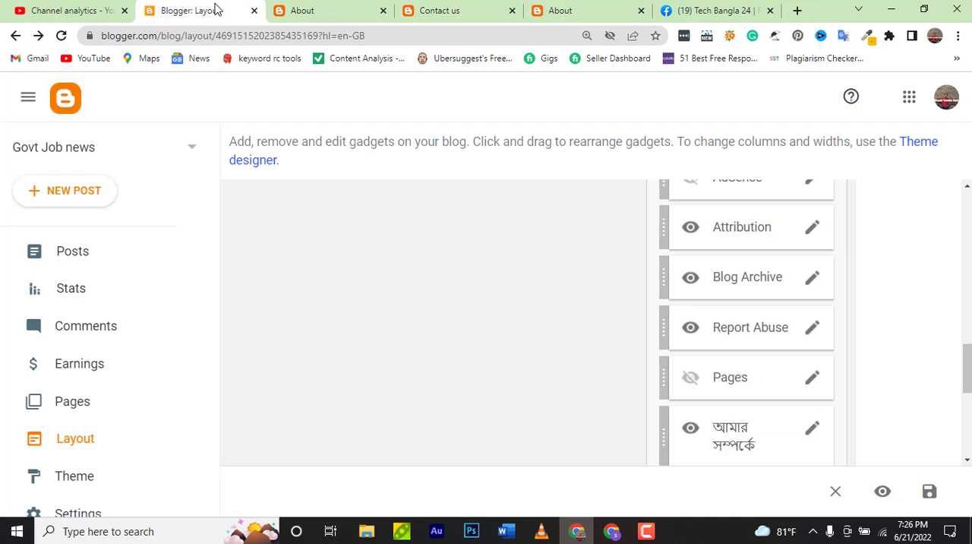
Replace the soratemplates address in the Sidebar Right Facebook gadget's code with the copied Tech Bangla 24 page address, and save the gadget
scroll(771, 327, down, 3)
scroll(771, 327, up, 4)
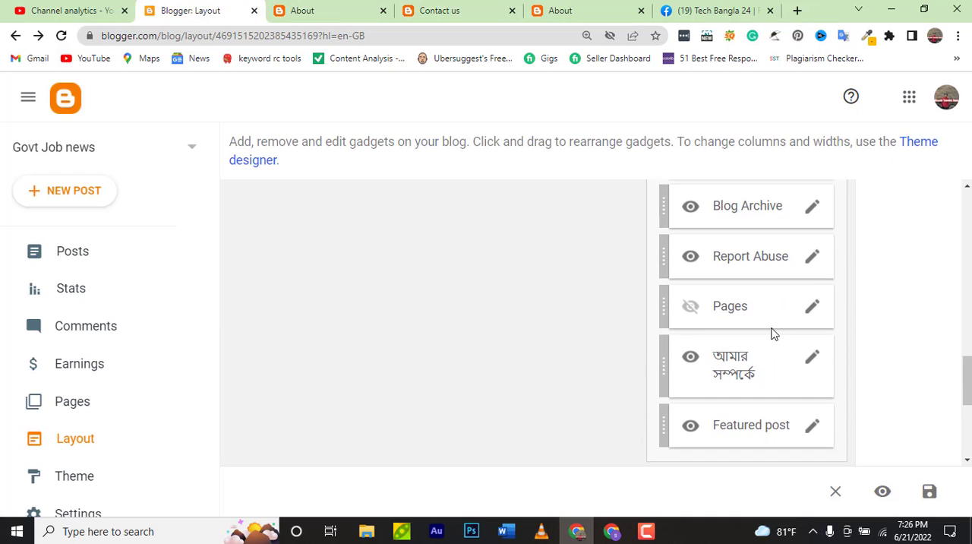
scroll(771, 327, up, 3)
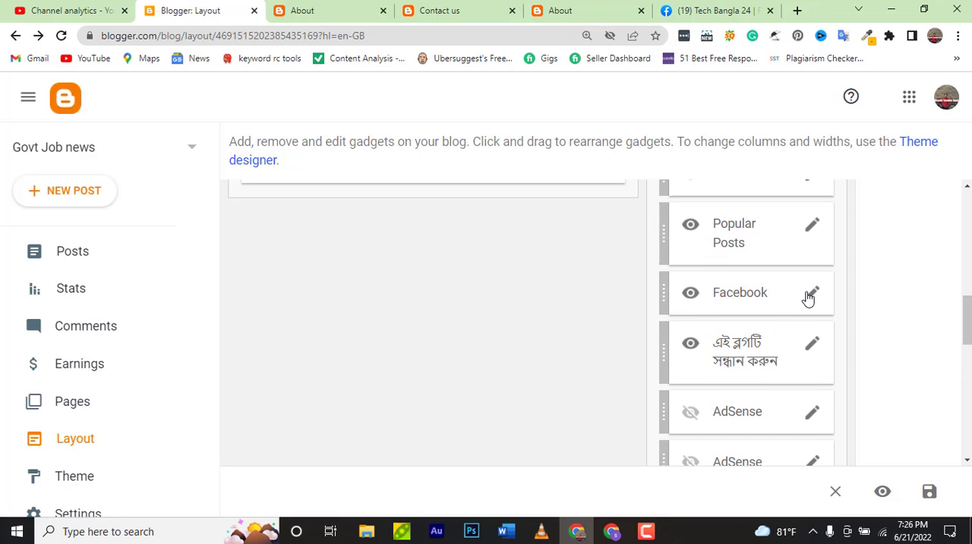
click(810, 296)
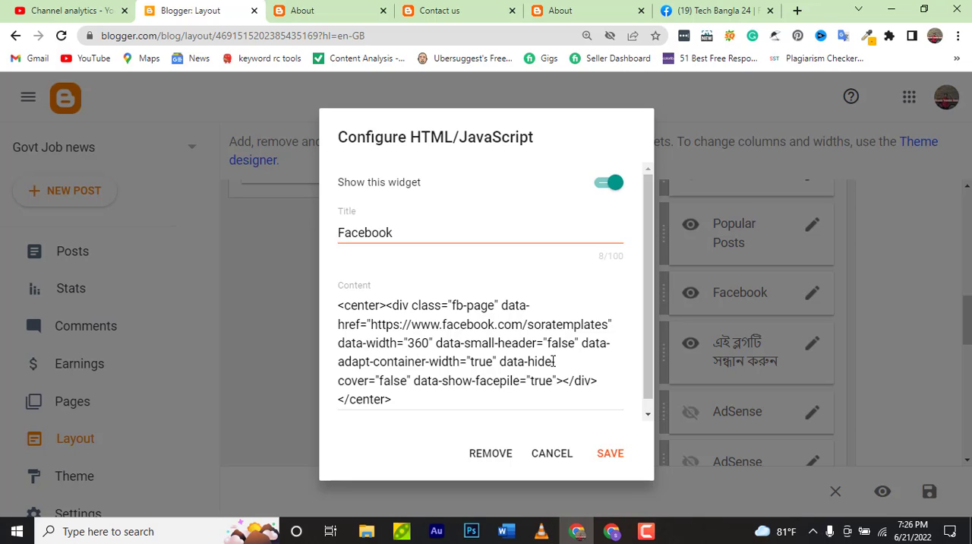
scroll(554, 365, down, 1)
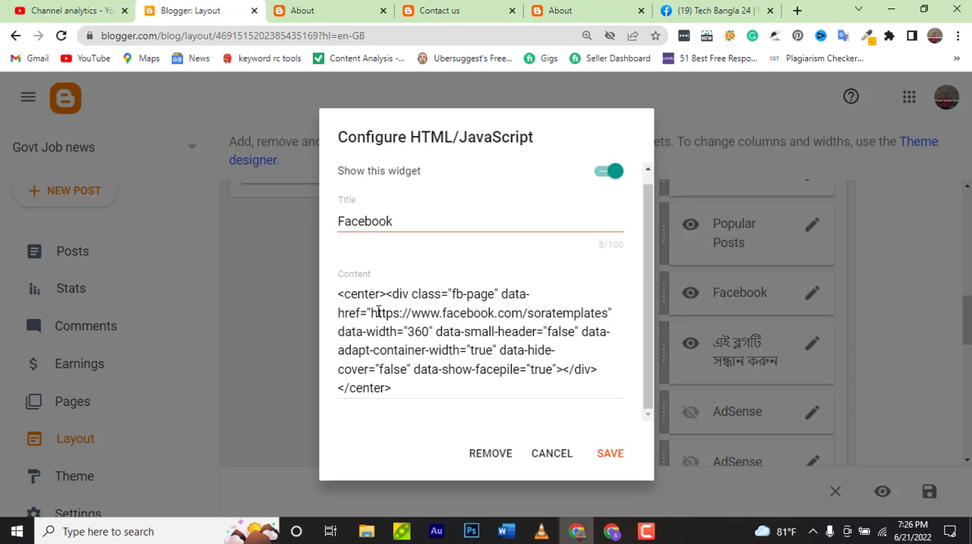
drag(378, 313, 604, 313)
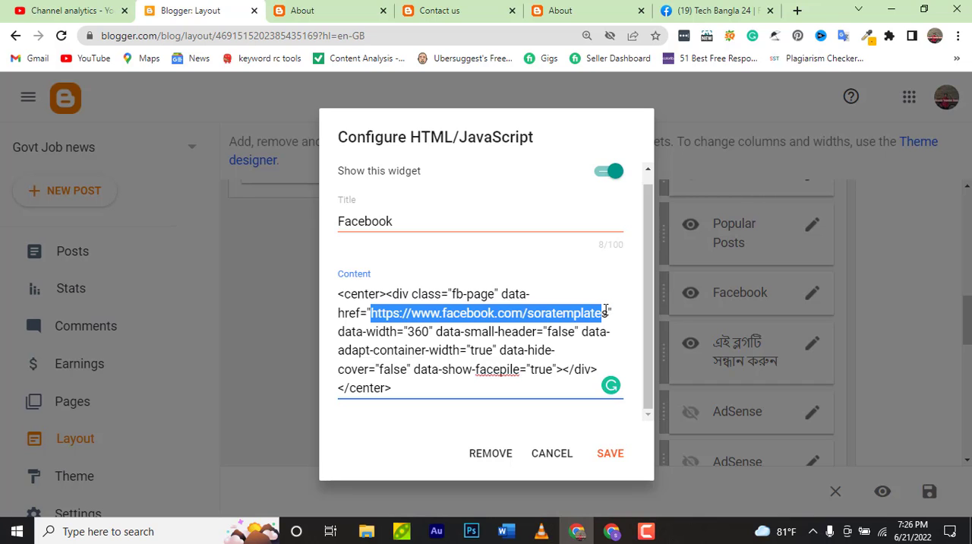
drag(608, 313, 386, 313)
key(ctrl+v)
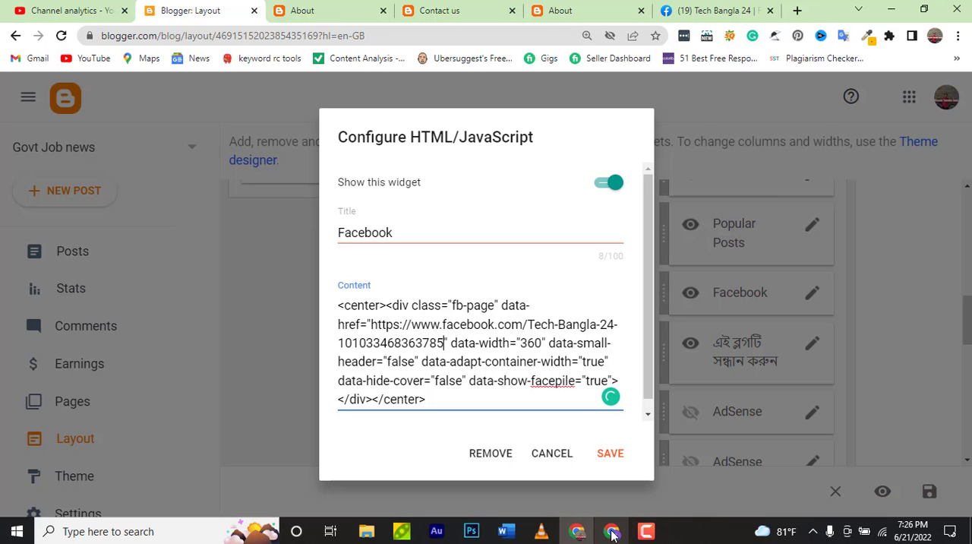
click(608, 454)
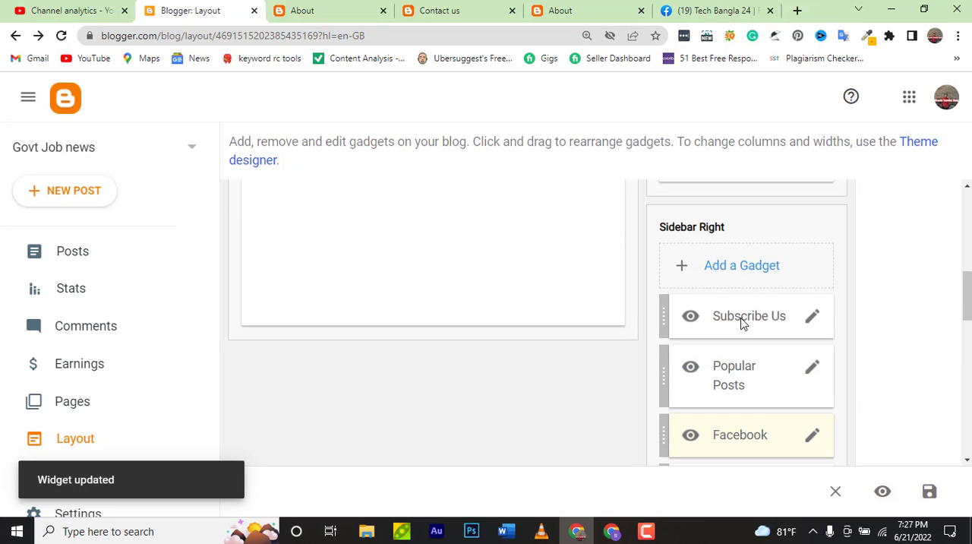
Turn off showing the Subscribe Us video gadget in Sidebar Right and save the gadget
click(813, 325)
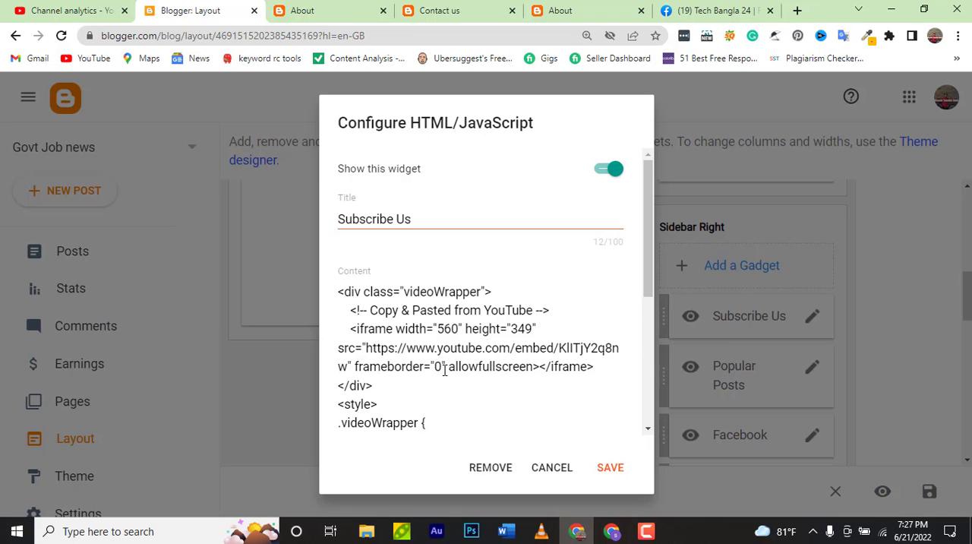
scroll(408, 366, down, 2)
scroll(408, 367, up, 1)
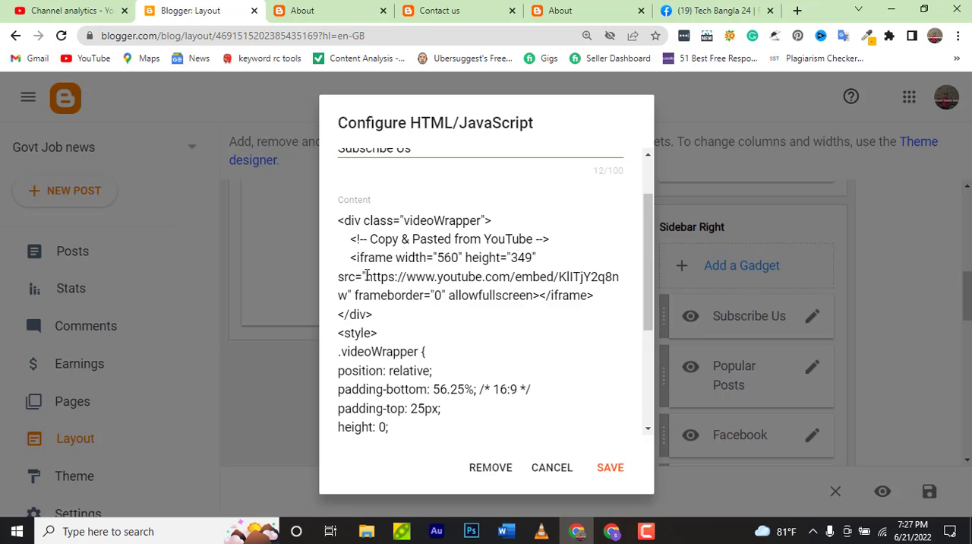
drag(366, 275, 561, 275)
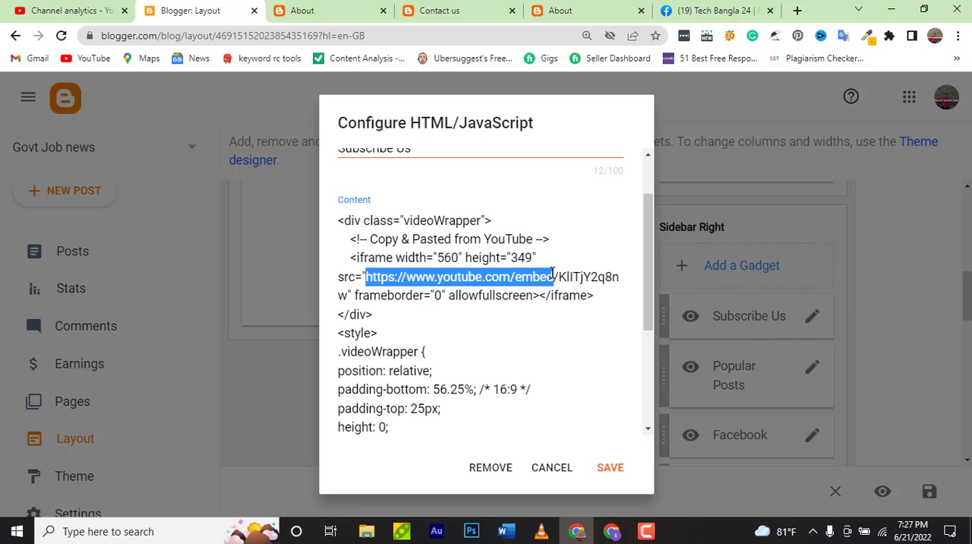
scroll(596, 228, up, 2)
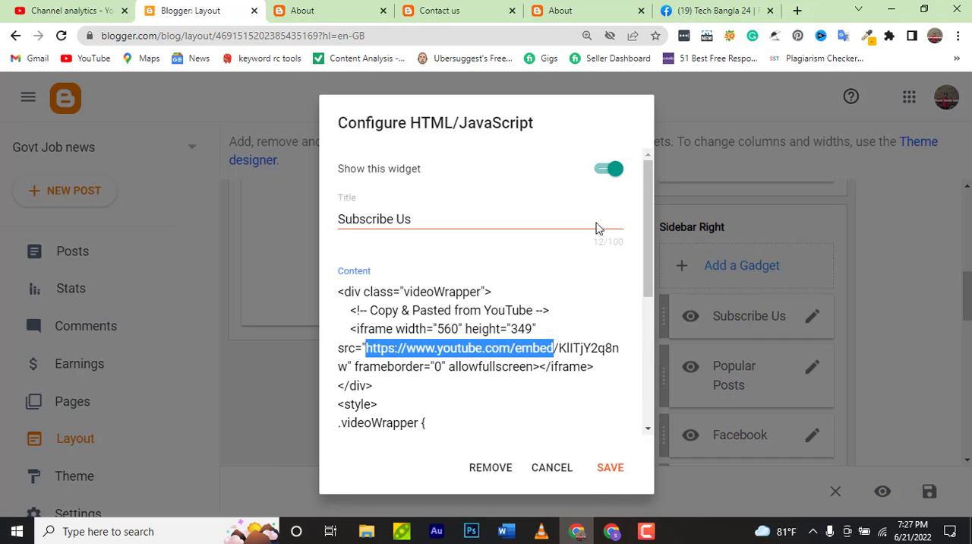
click(609, 176)
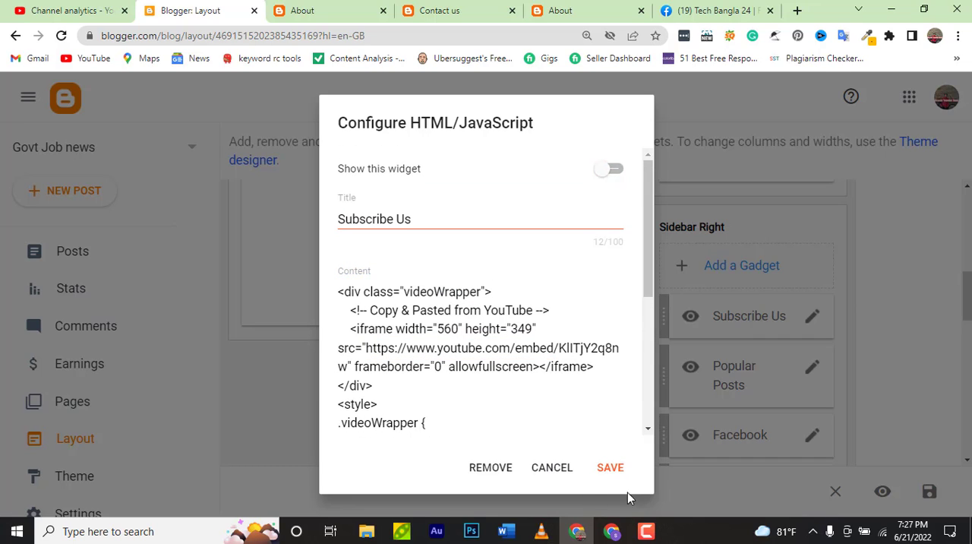
click(612, 469)
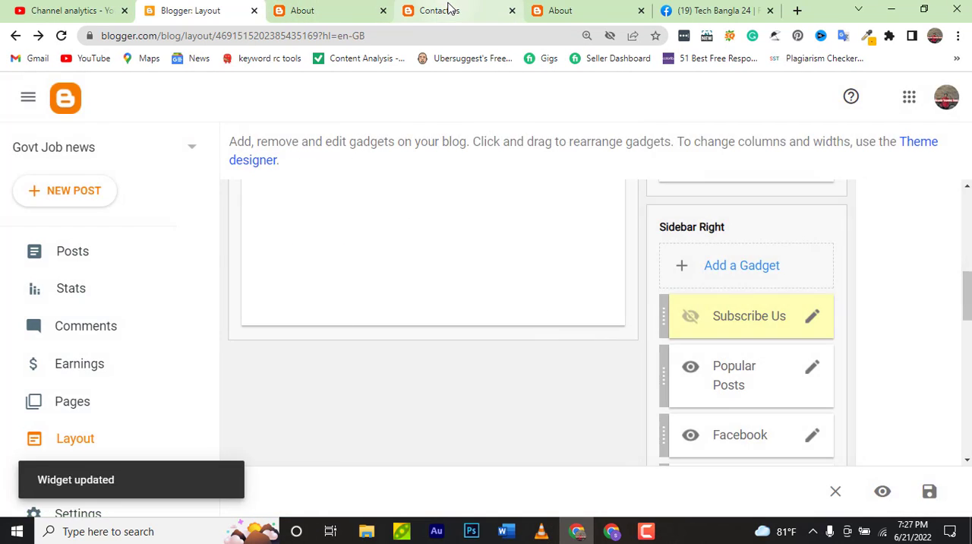
Open the live blog's home page from the Contact us page and check the Facebook and Subscribe Us changes in the sidebar
click(449, 9)
scroll(74, 109, up, 2)
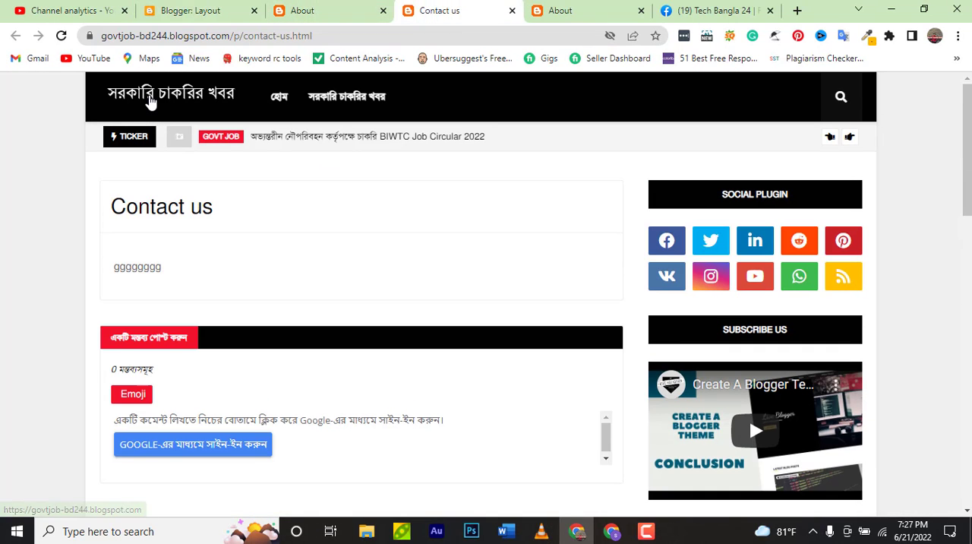
click(150, 101)
click(150, 101)
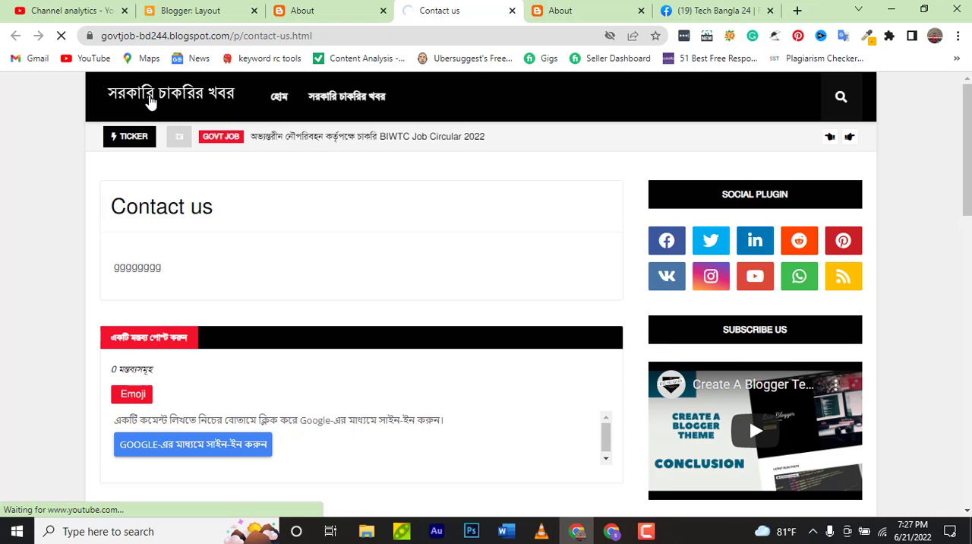
scroll(686, 308, down, 4)
scroll(685, 308, up, 2)
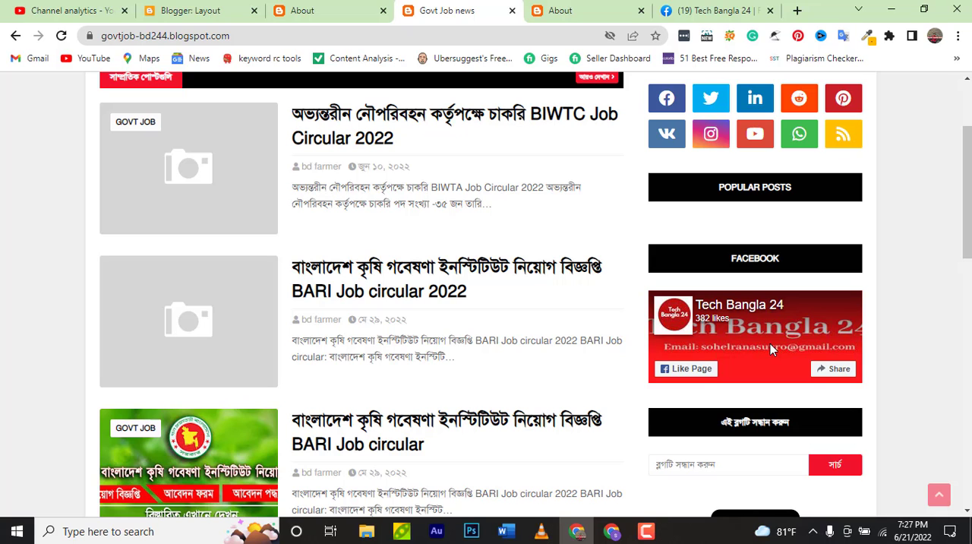
scroll(763, 332, up, 2)
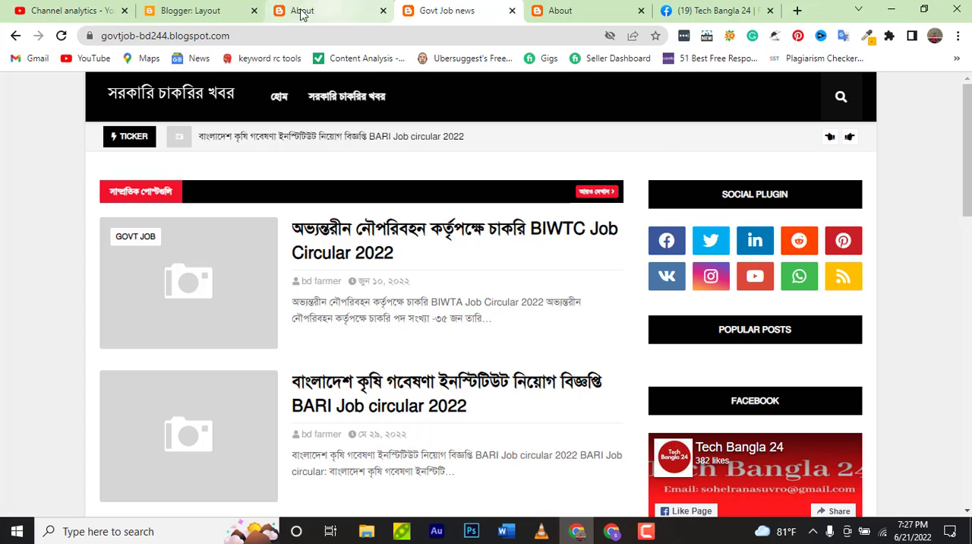
In the Blogger layout, set the Popular Posts gadget to most viewed of all time with at most 4 shown posts, and save it
click(209, 20)
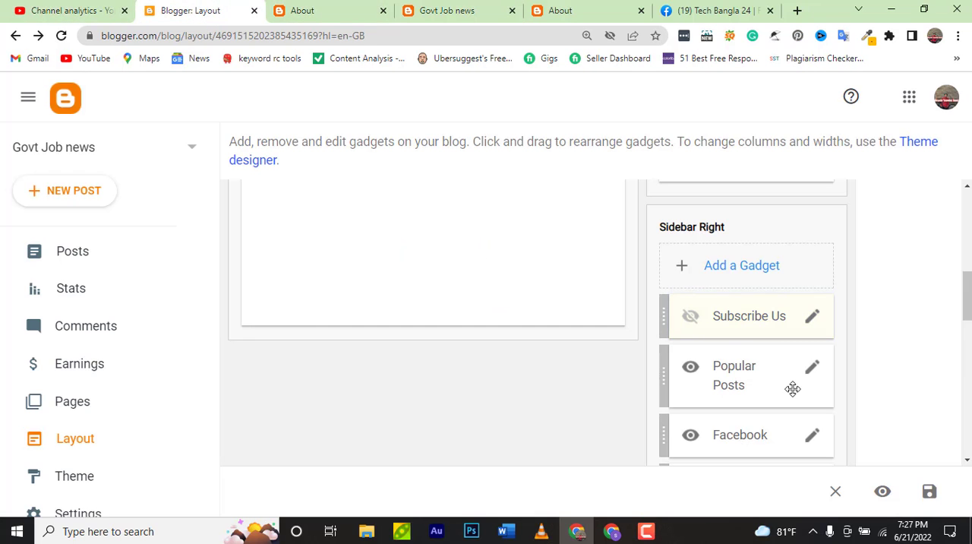
click(811, 369)
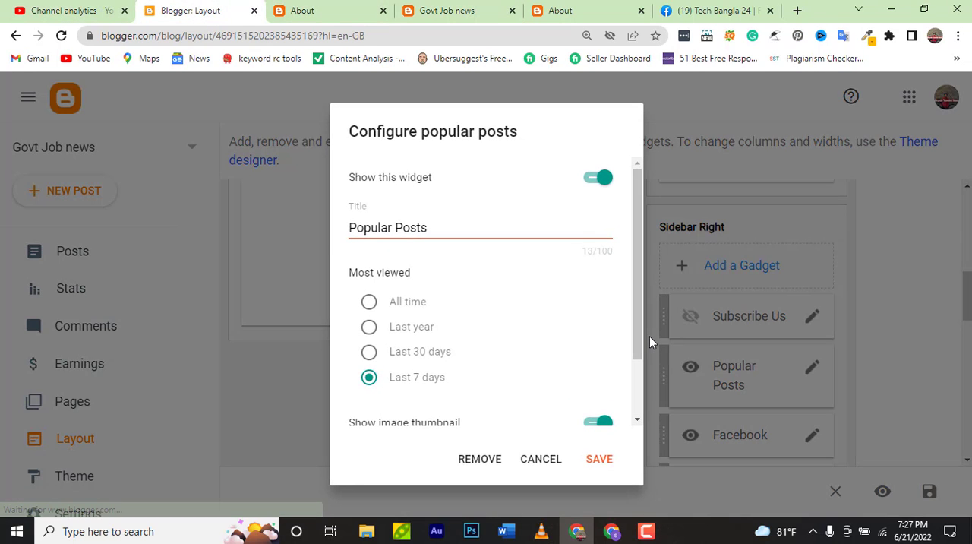
scroll(362, 242, down, 1)
click(368, 232)
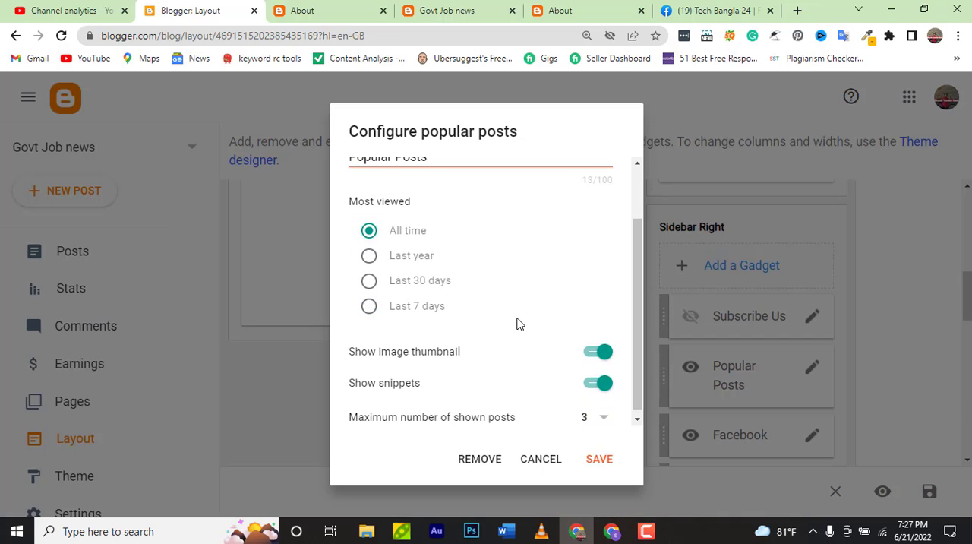
scroll(537, 336, down, 1)
click(605, 414)
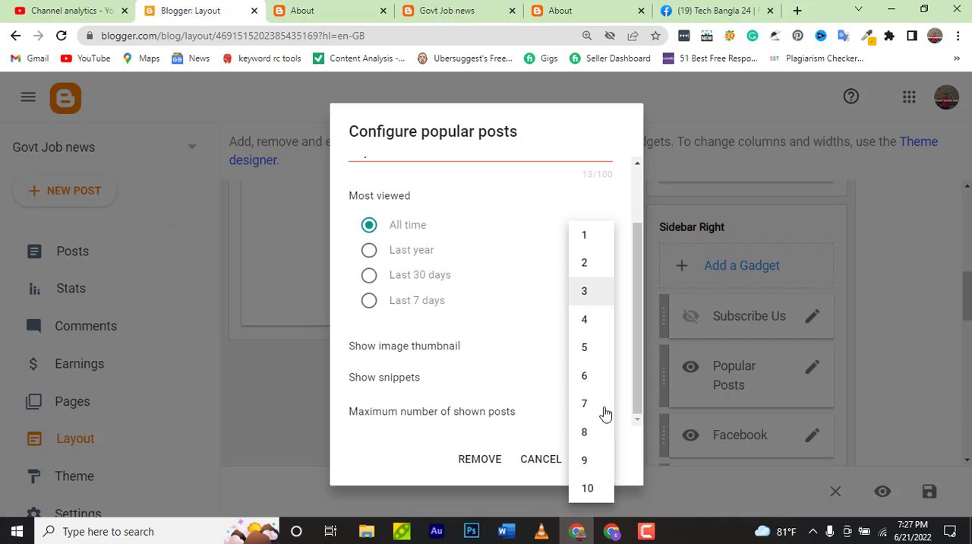
click(587, 319)
scroll(548, 321, up, 1)
scroll(545, 321, up, 1)
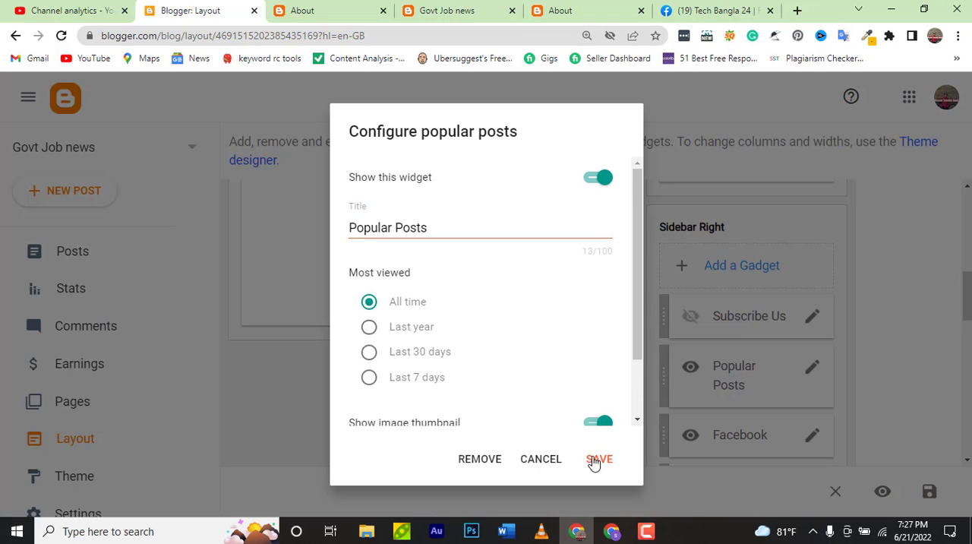
click(603, 462)
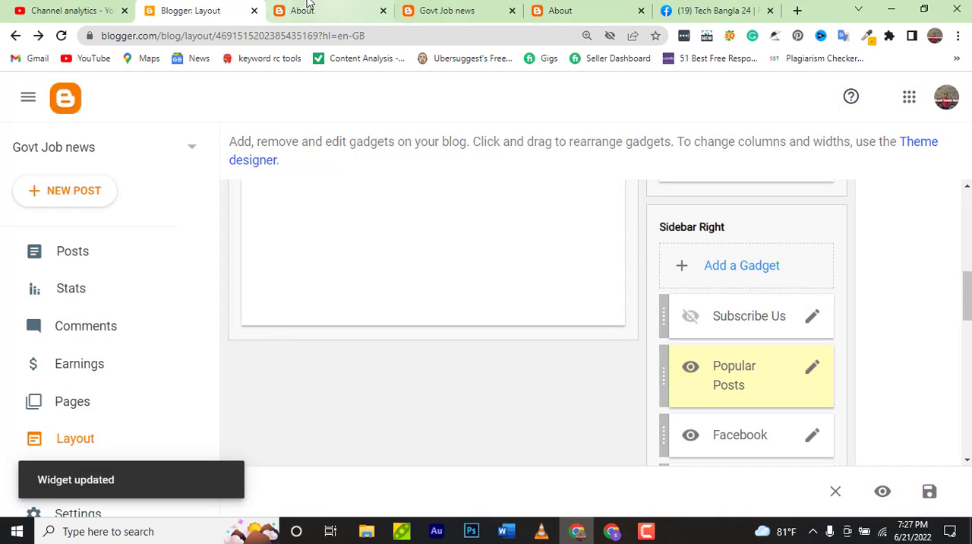
Reload the live About page, go to the blog's home page, and check the Popular Posts list in the sidebar
click(308, 8)
scroll(233, 156, up, 4)
click(62, 35)
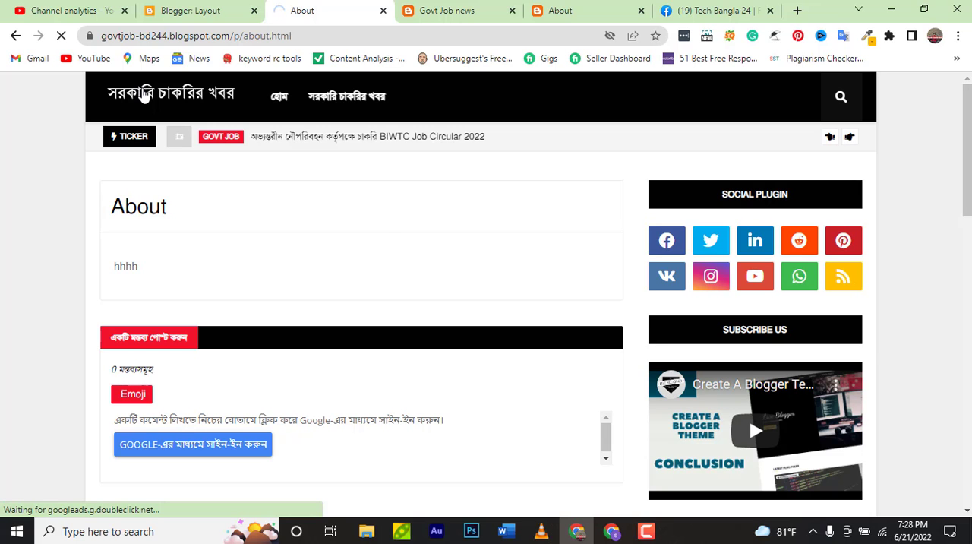
click(144, 93)
scroll(711, 295, down, 4)
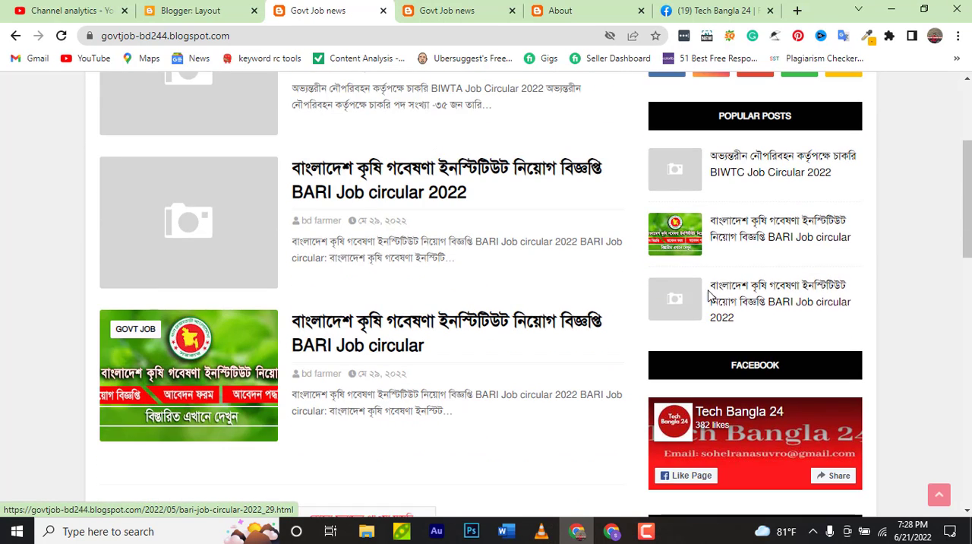
scroll(710, 293, down, 1)
scroll(722, 285, up, 3)
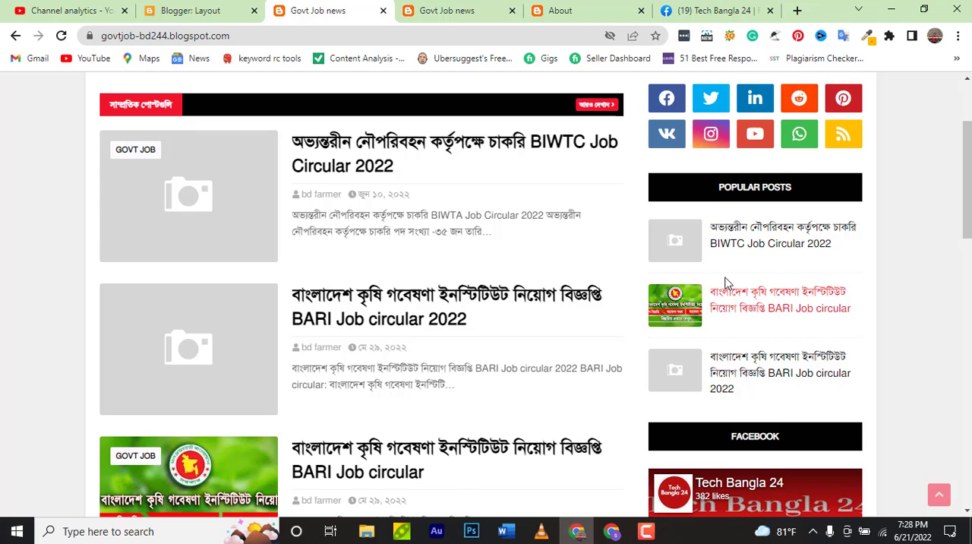
scroll(726, 283, up, 1)
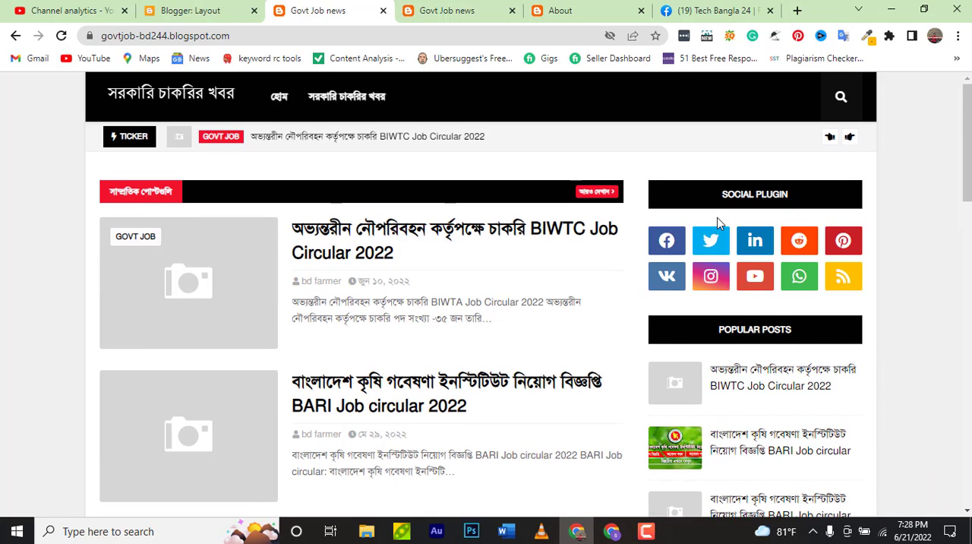
Review the rest of the home page, from the sidebar widgets to the footer columns and footer menu links
scroll(721, 227, down, 3)
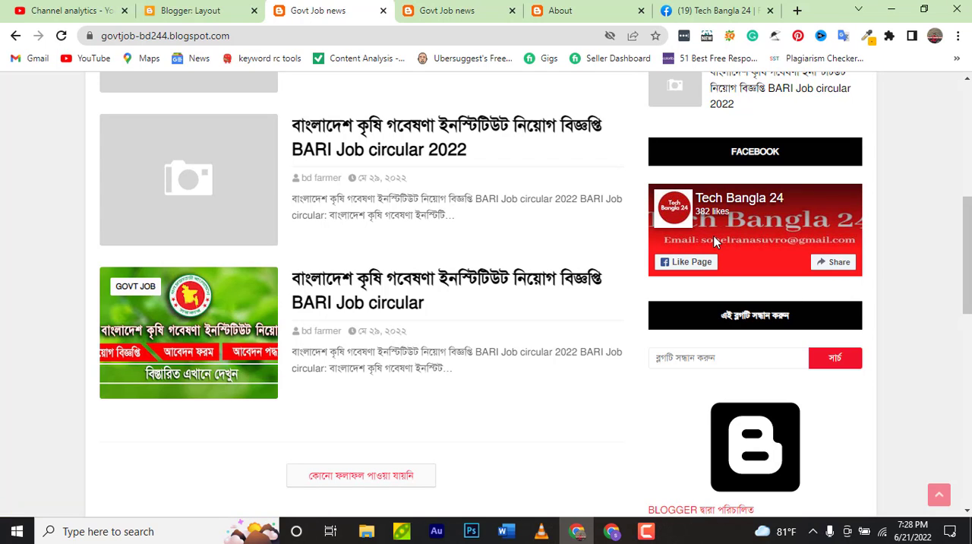
scroll(714, 242, down, 3)
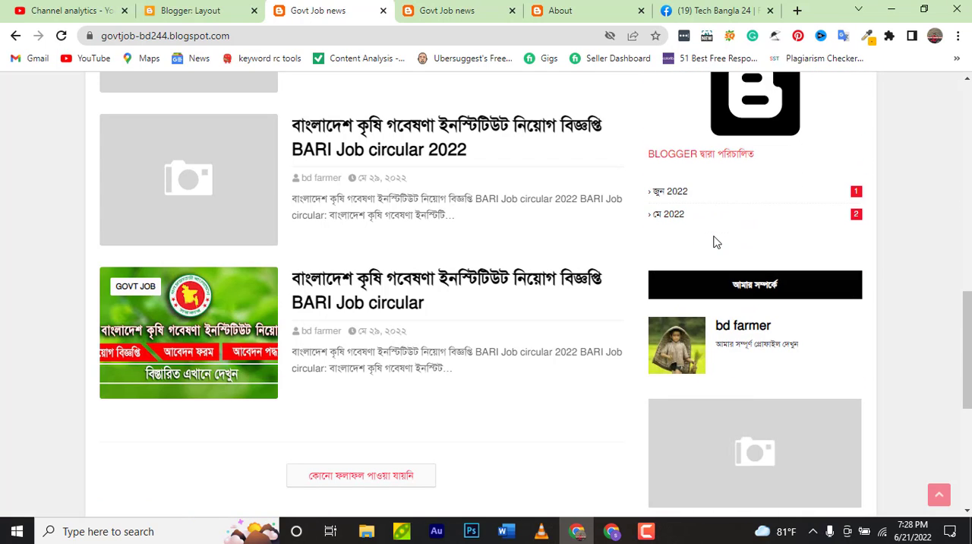
scroll(714, 241, down, 1)
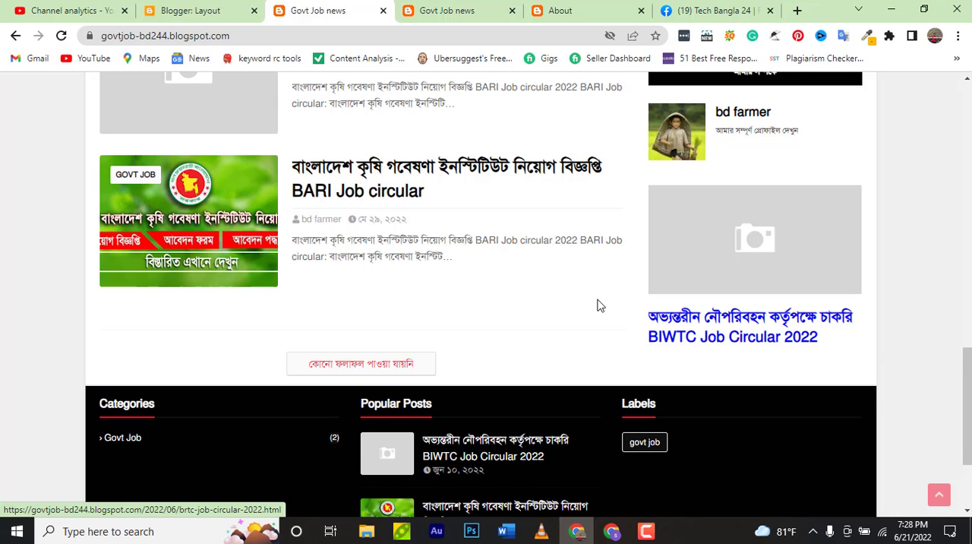
scroll(599, 306, up, 4)
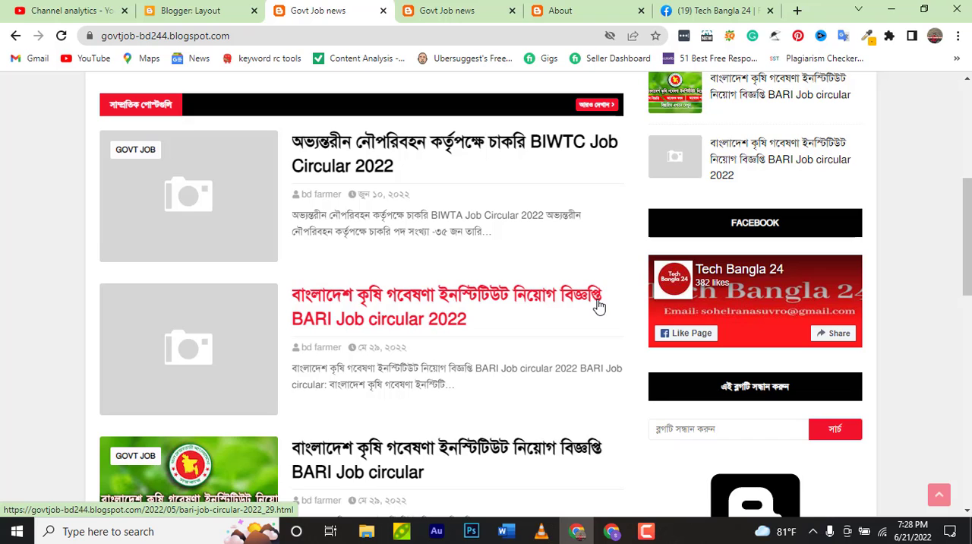
scroll(599, 306, up, 2)
scroll(595, 305, down, 3)
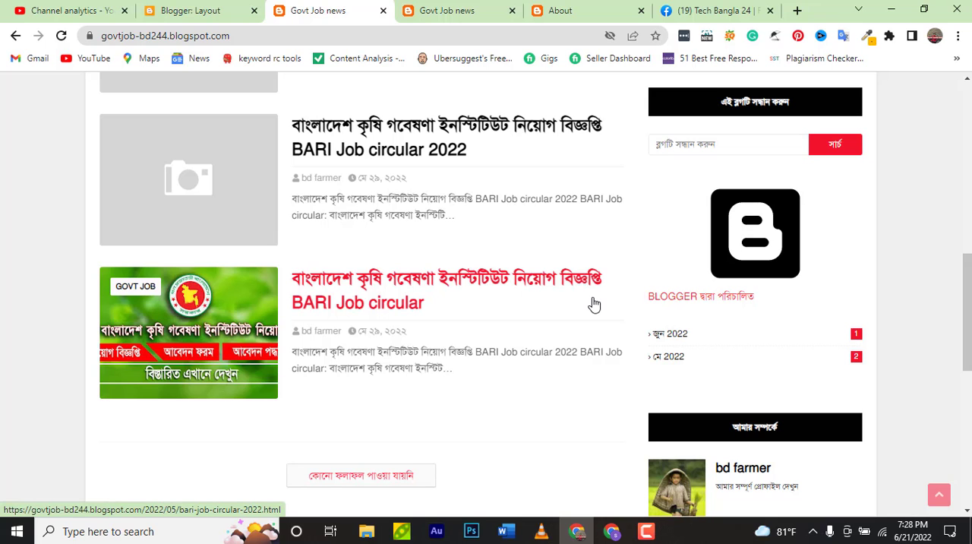
scroll(597, 308, down, 3)
scroll(752, 473, down, 1)
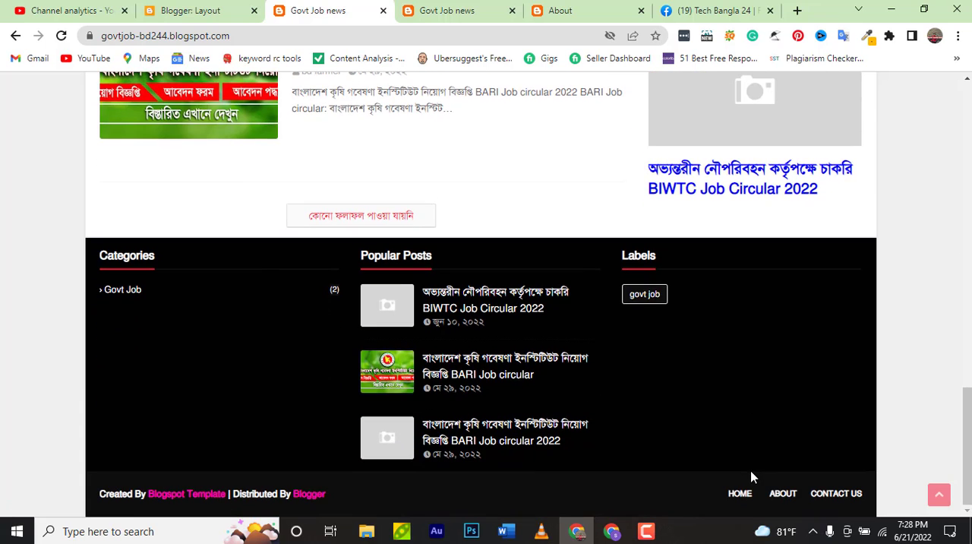